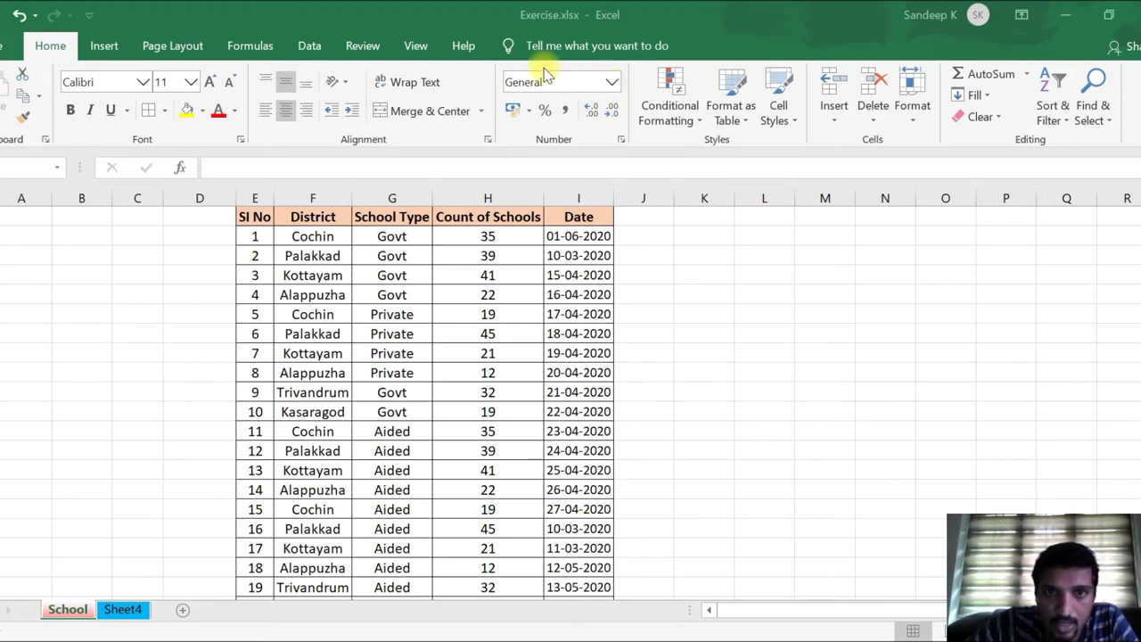
- Select an empty cell beside the table and browse the number format list without changing anything
click(884, 255)
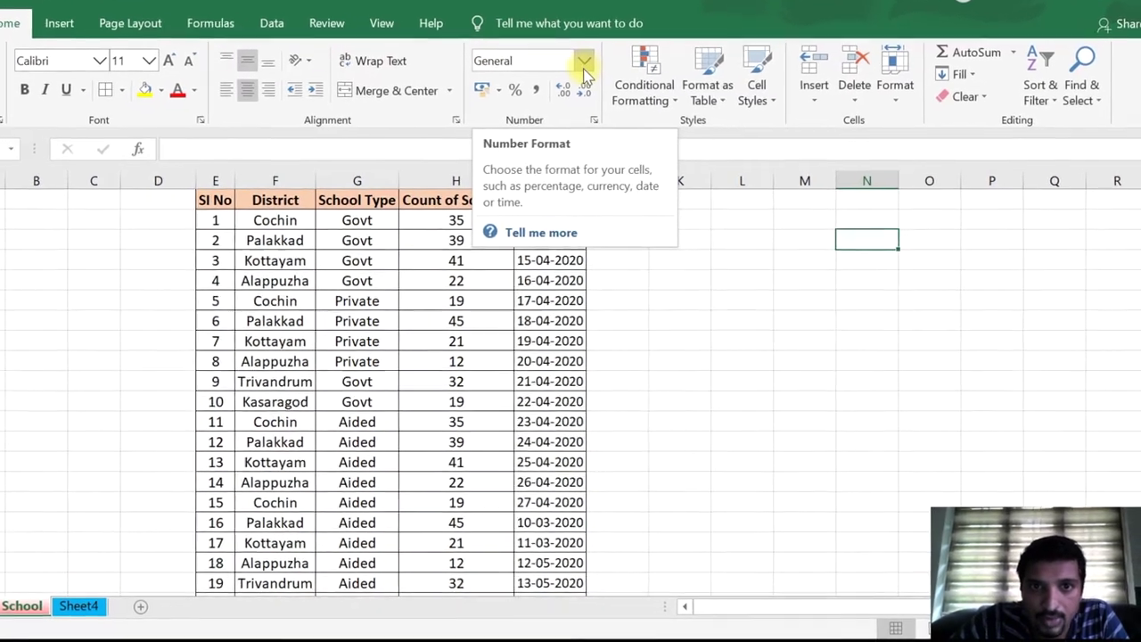
click(612, 82)
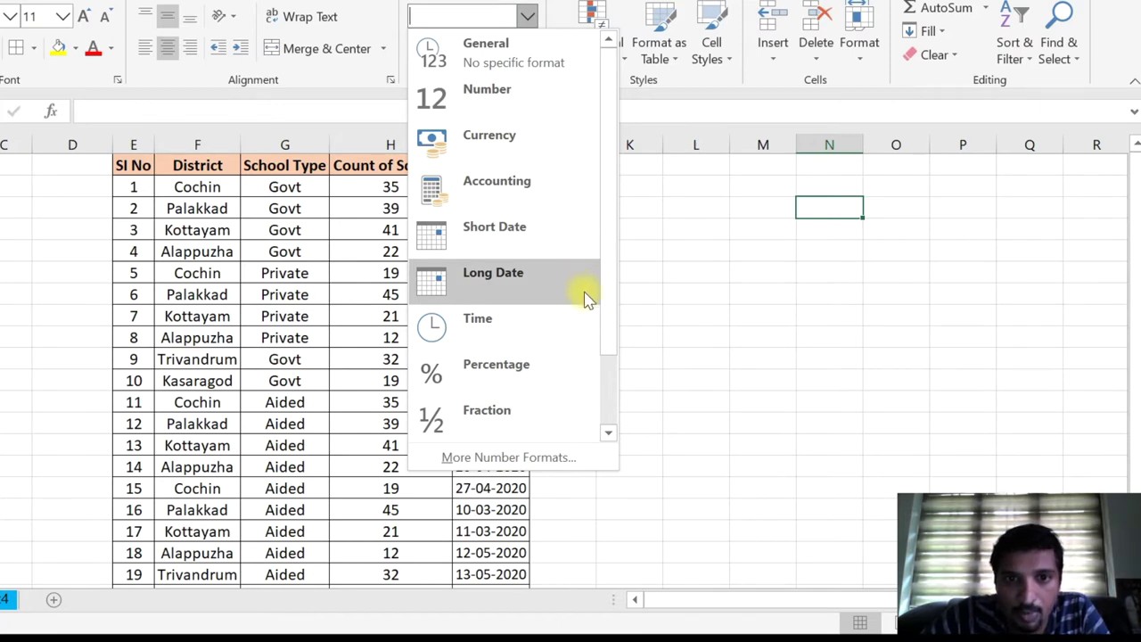
click(724, 275)
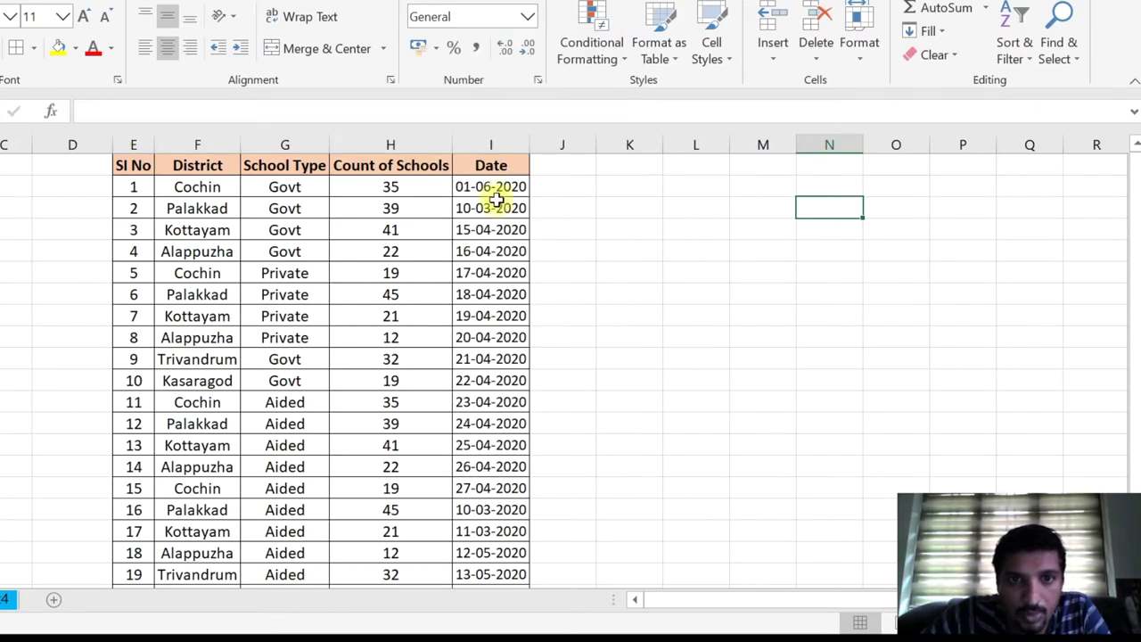
click(533, 19)
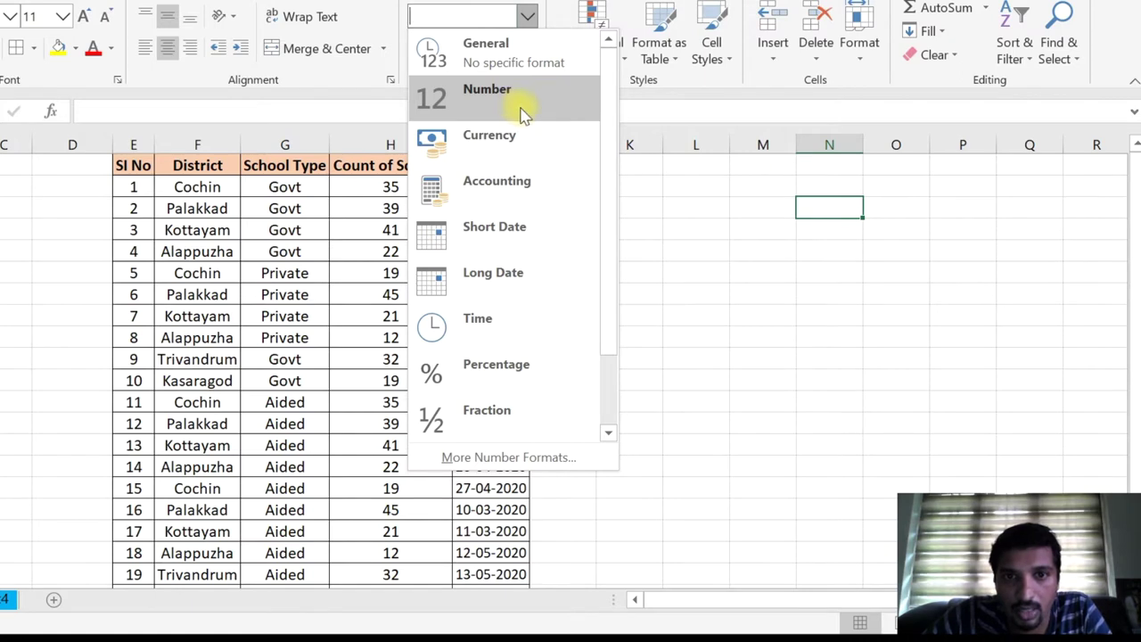
click(684, 186)
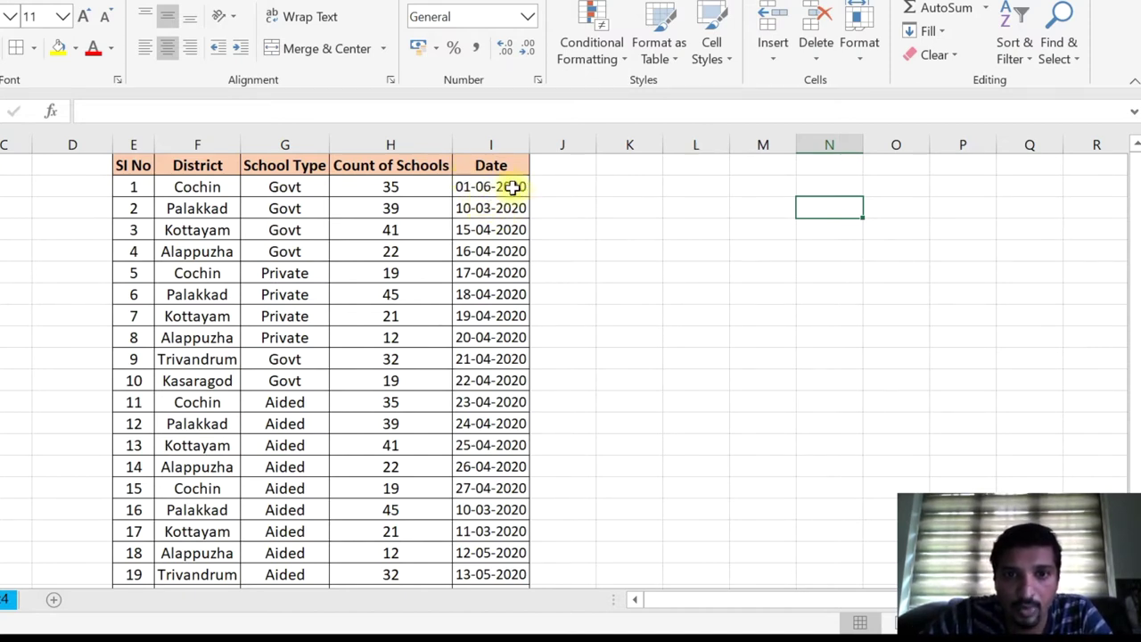
- Show the first date as the number 43983.00, then undo to restore the date
click(514, 187)
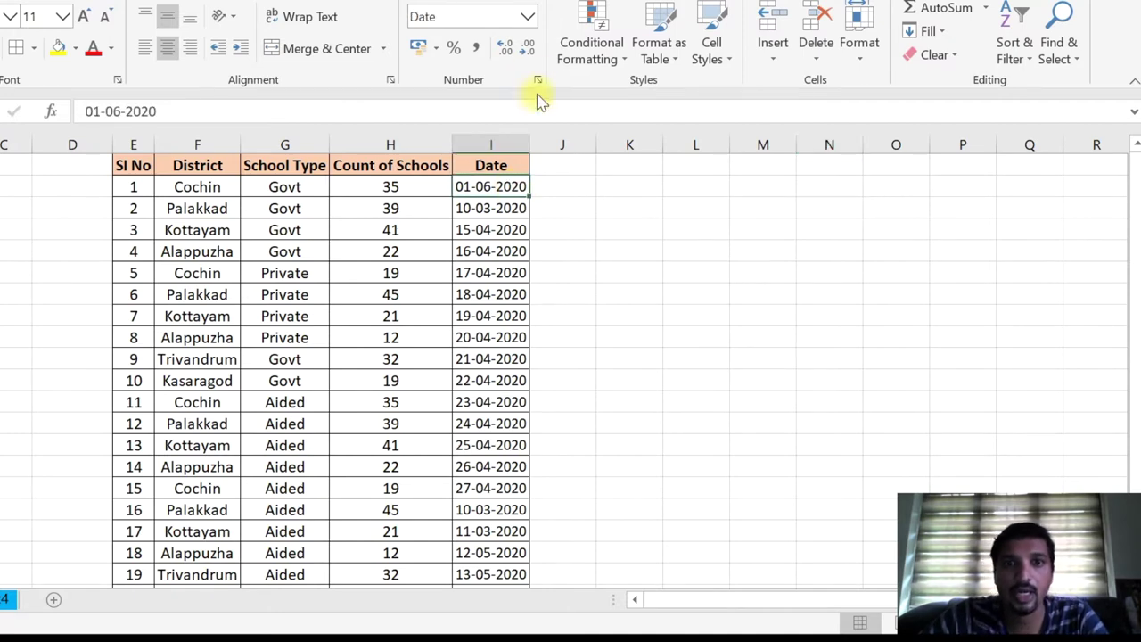
click(527, 19)
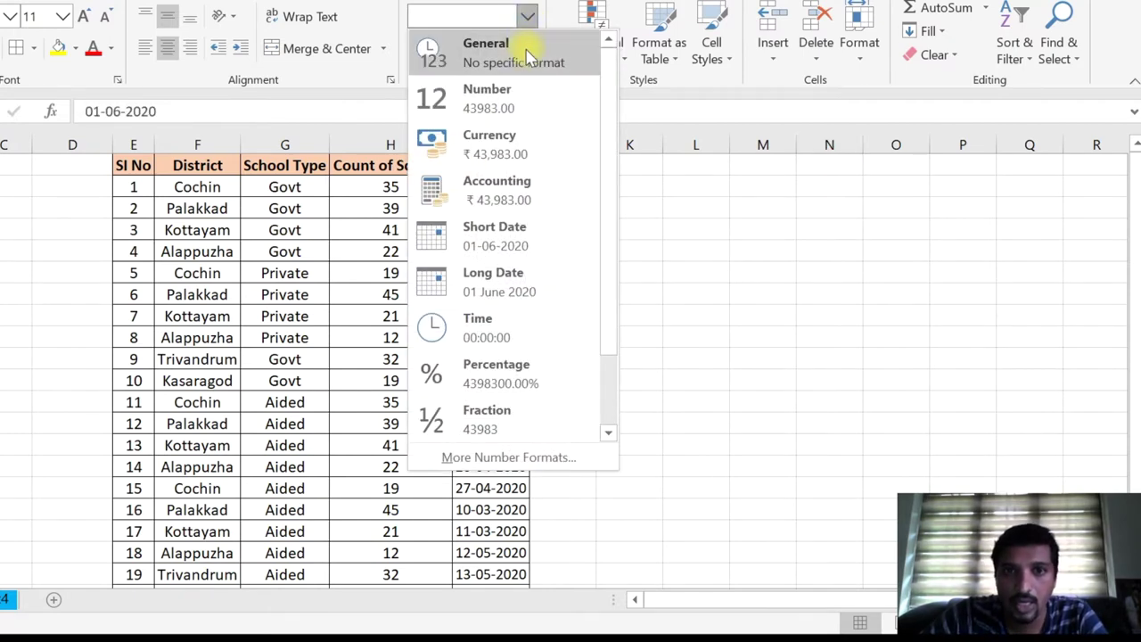
click(527, 109)
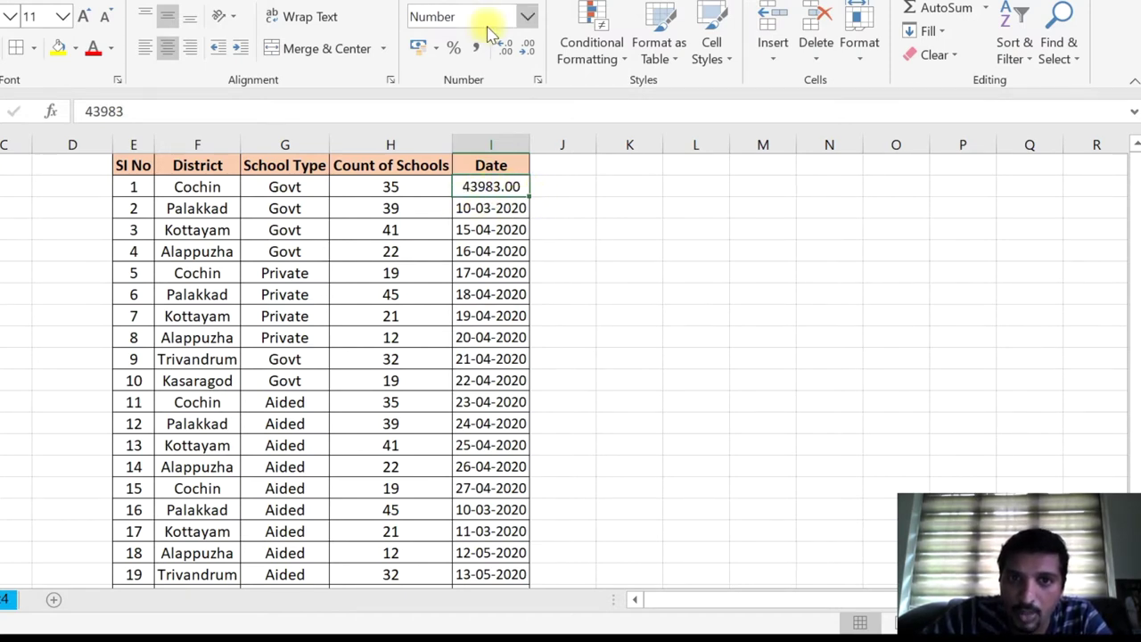
click(530, 26)
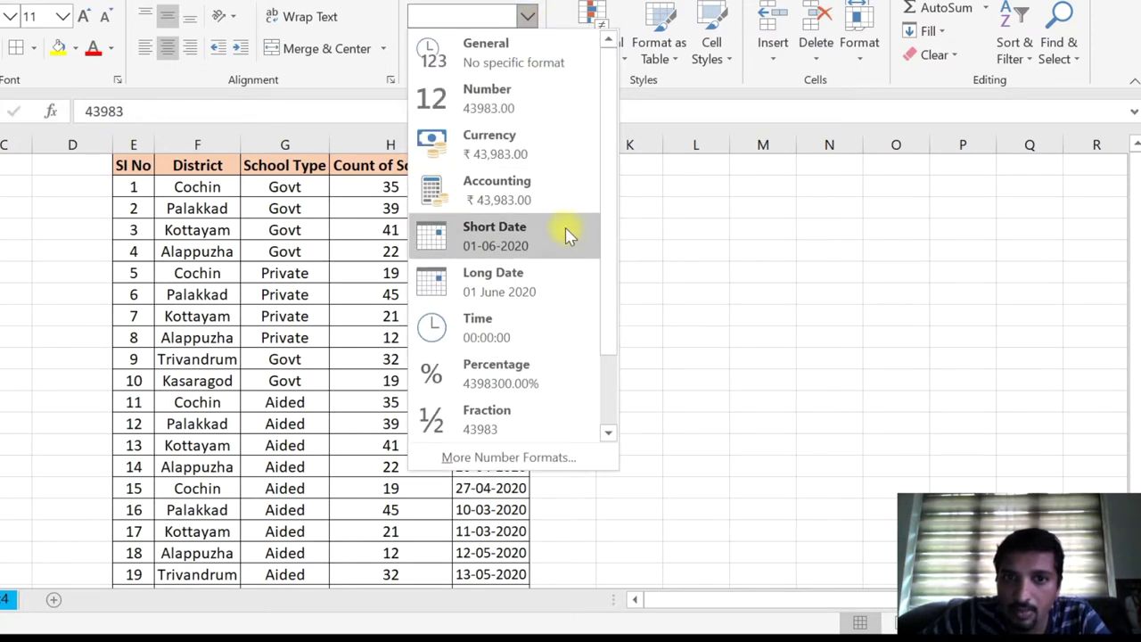
click(704, 236)
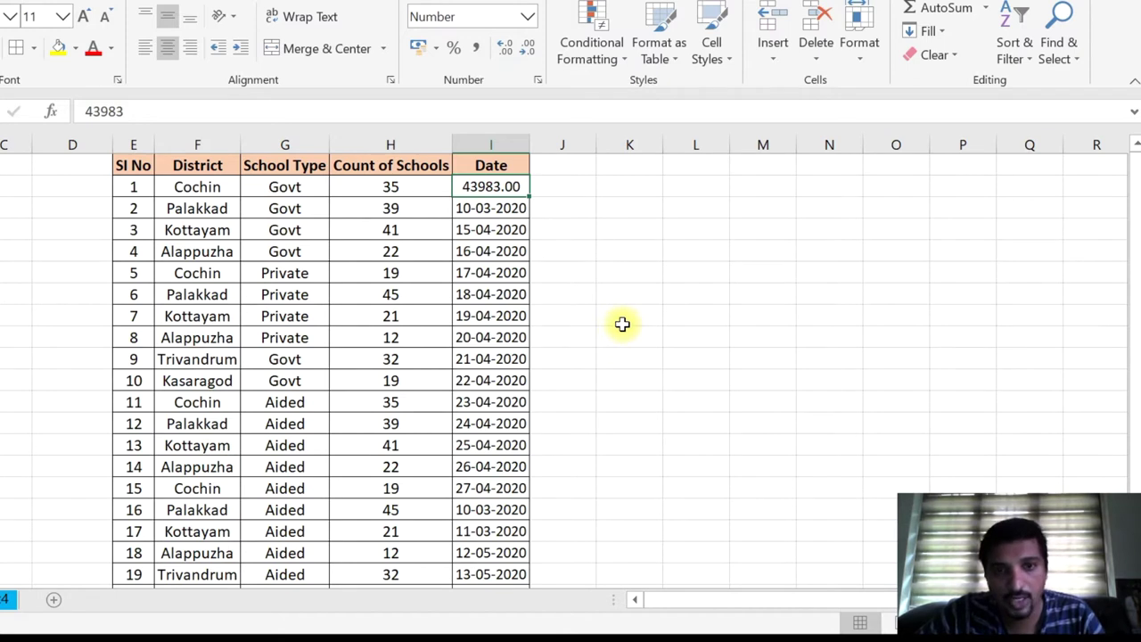
key(ctrl+z)
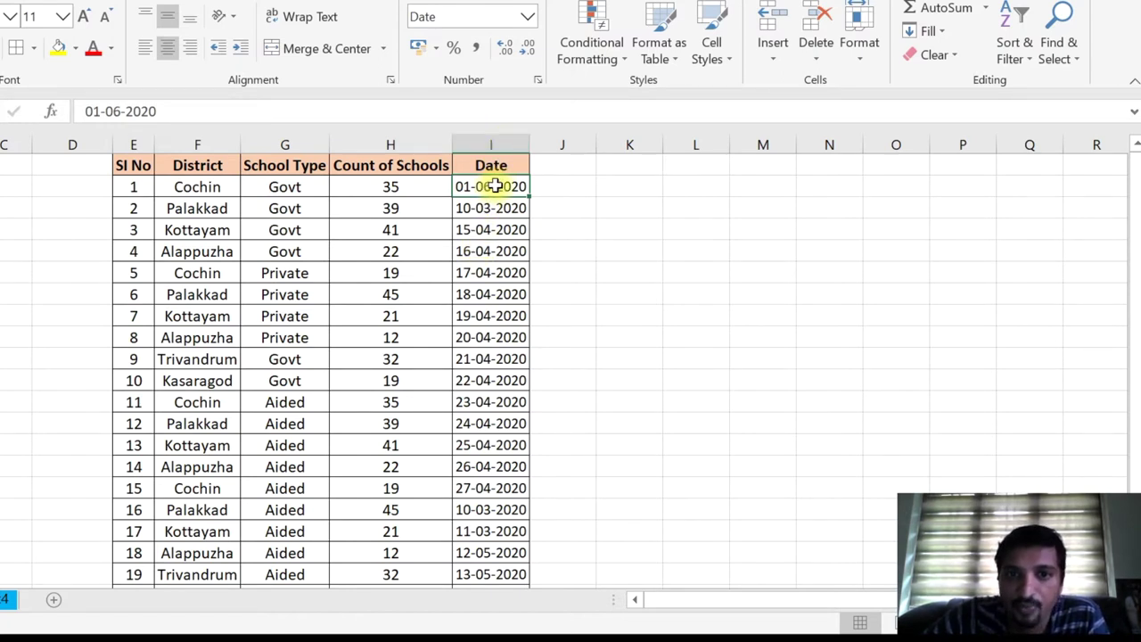
- Turn dates I2 to I15 into plain serial numbers, then back into short dates
drag(496, 186, 496, 467)
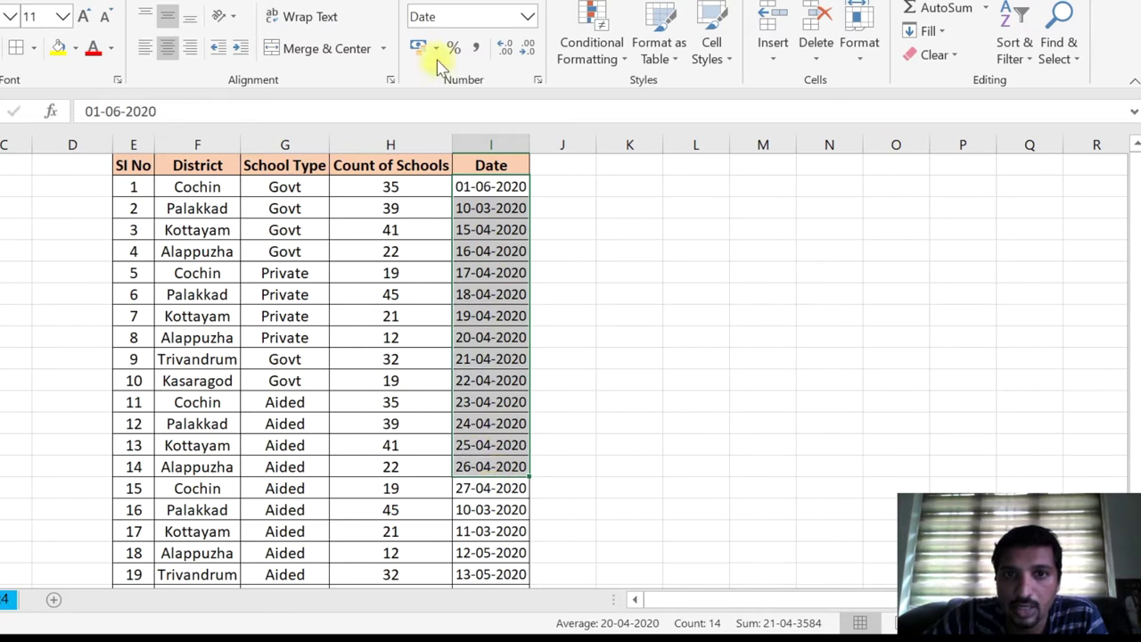
click(527, 18)
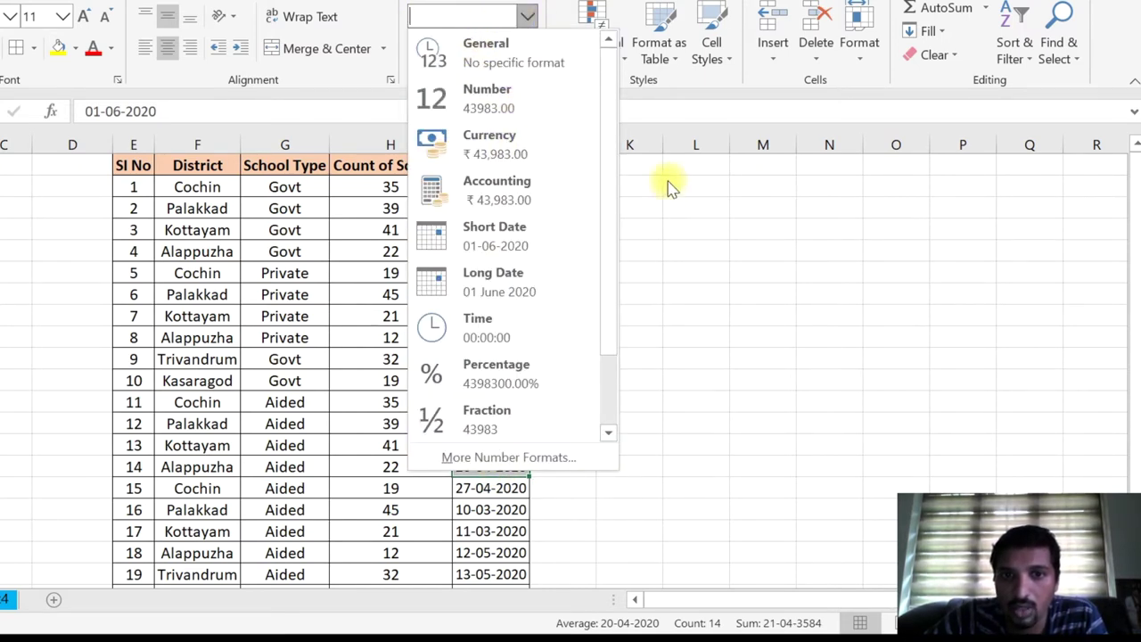
click(534, 44)
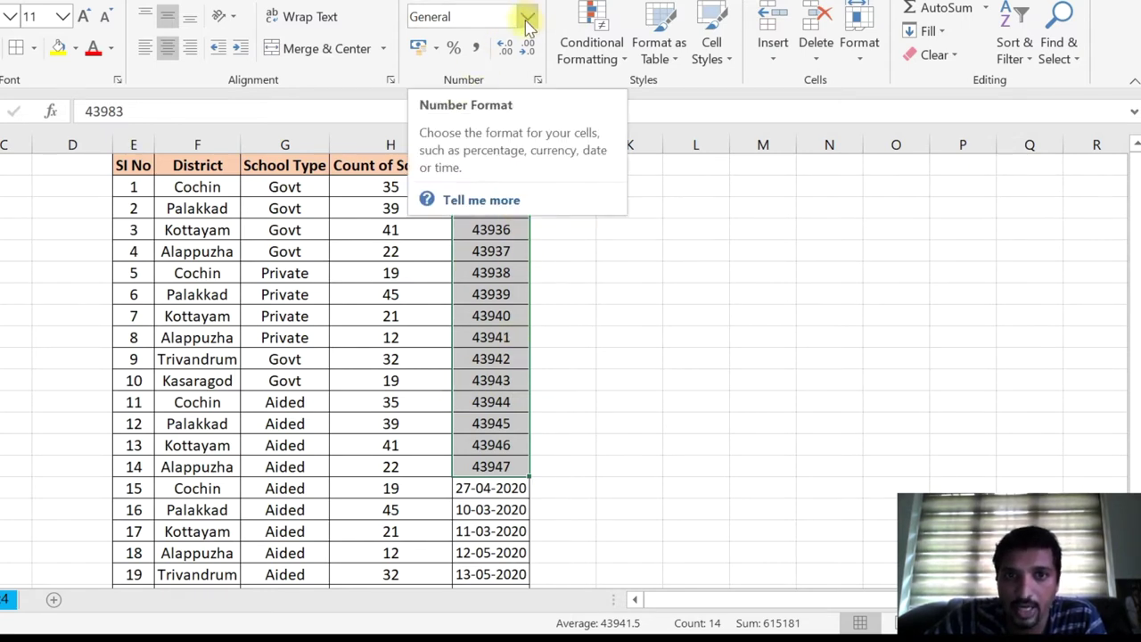
click(528, 18)
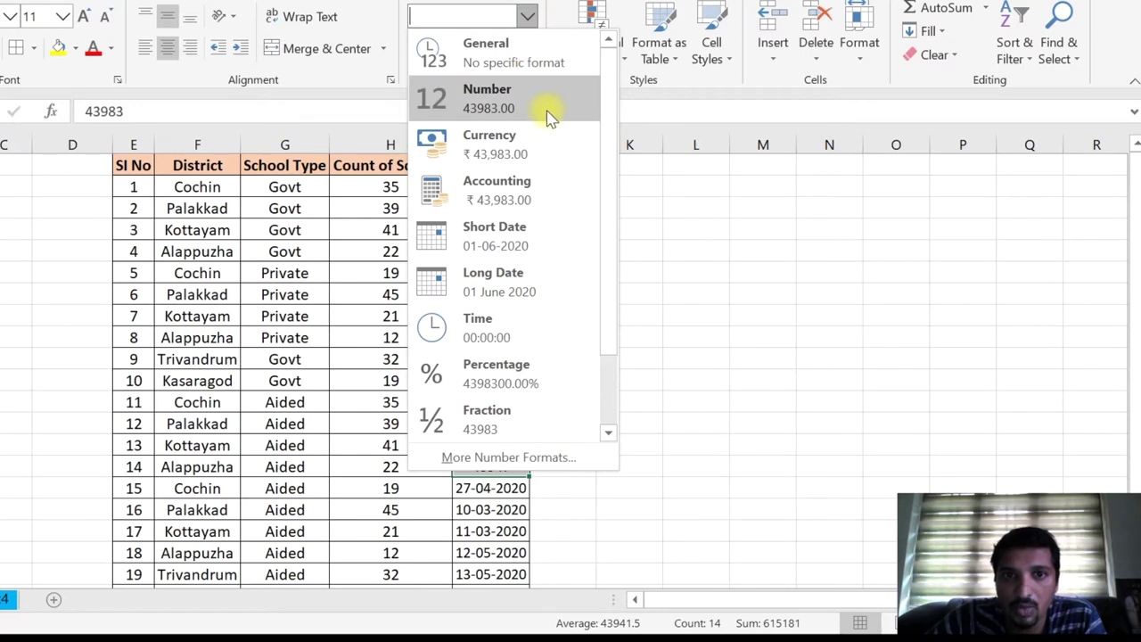
click(550, 249)
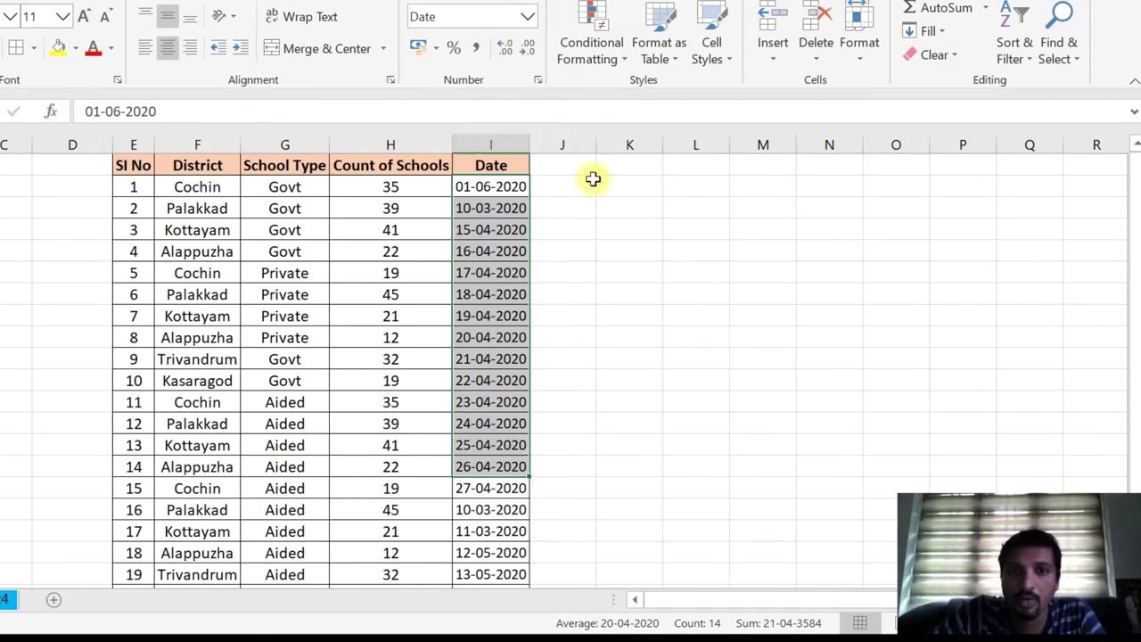
- Try Short Date and two-decimal Number on the first four counts, then restore whole numbers
click(428, 189)
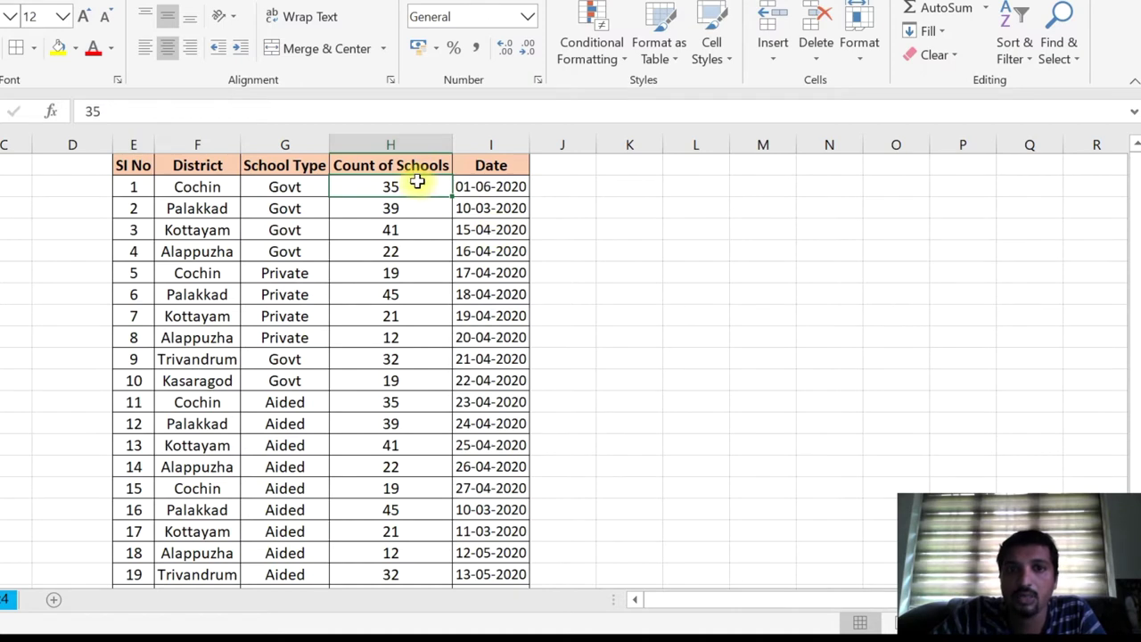
drag(428, 186, 436, 252)
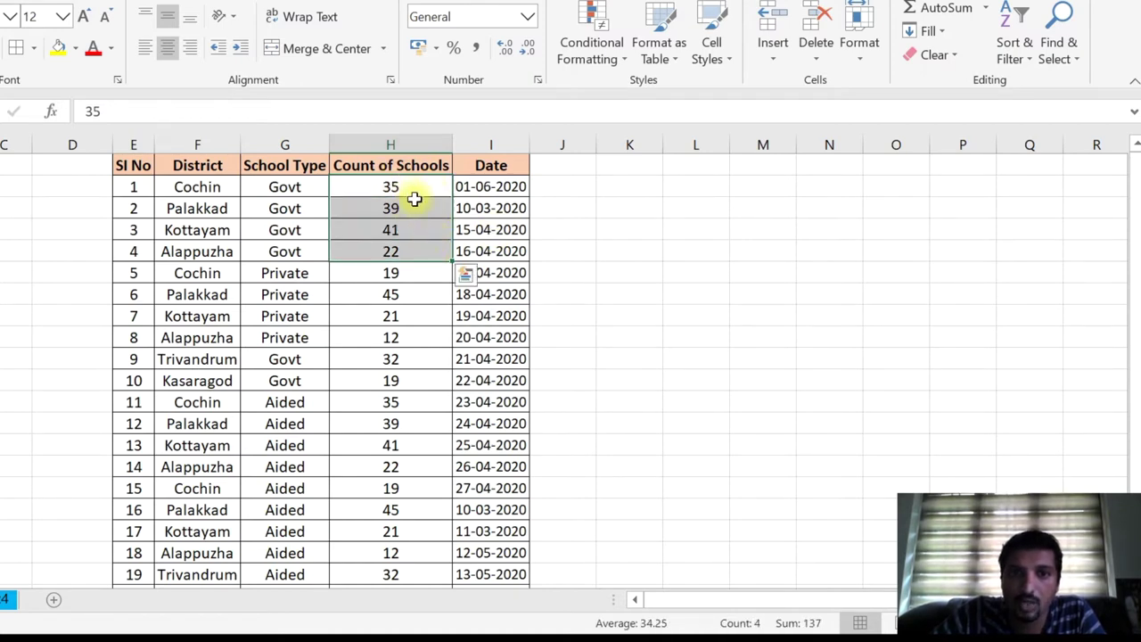
click(528, 20)
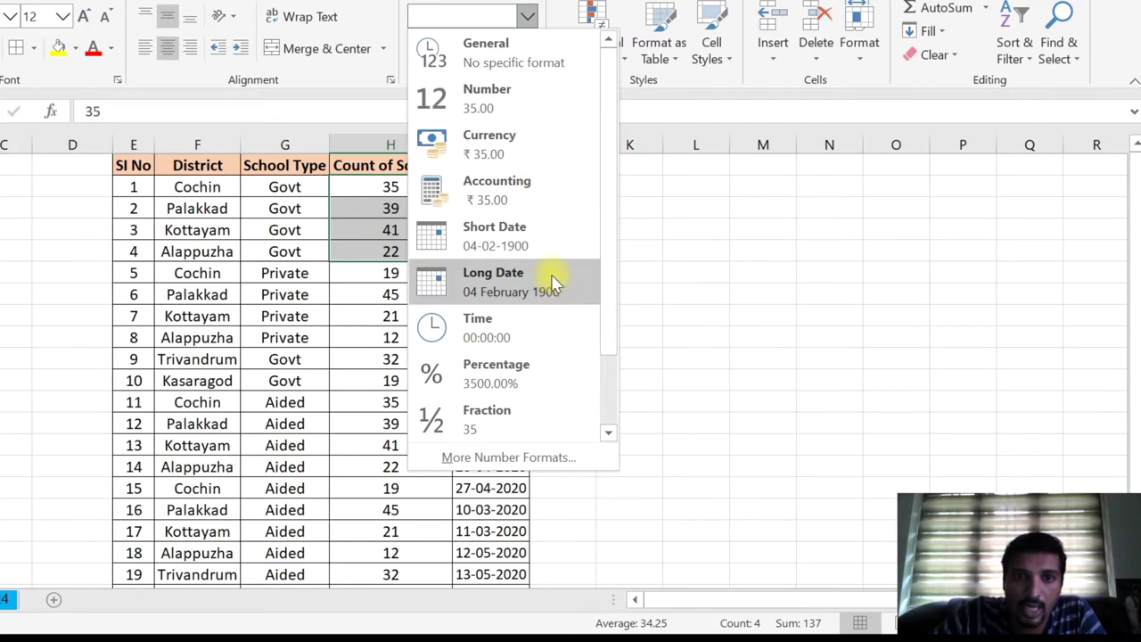
click(546, 235)
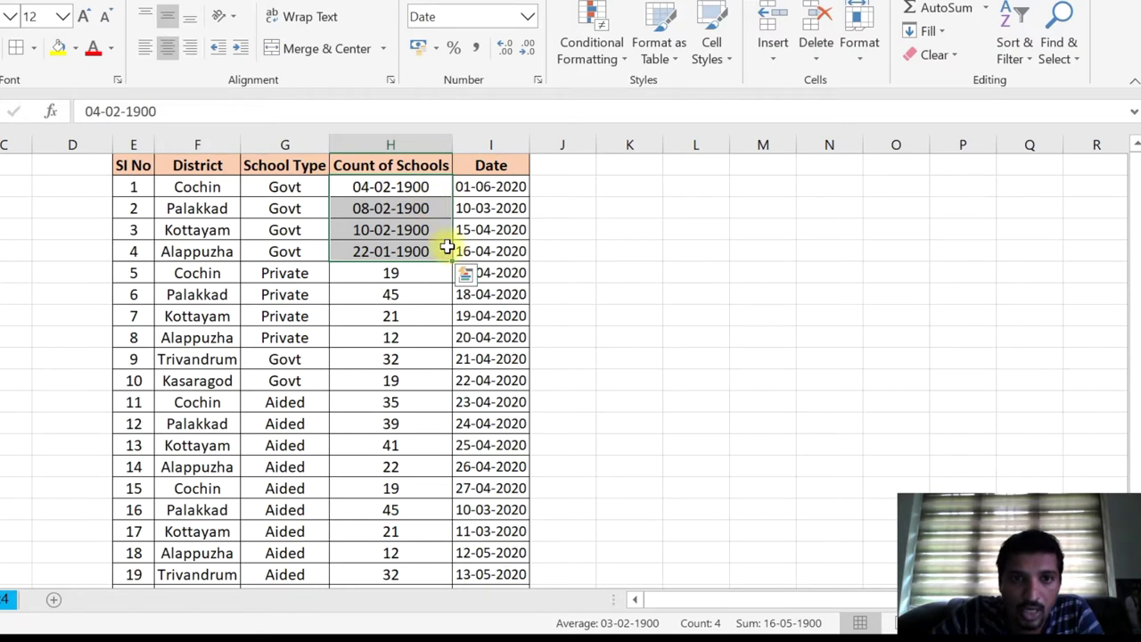
click(528, 18)
click(517, 105)
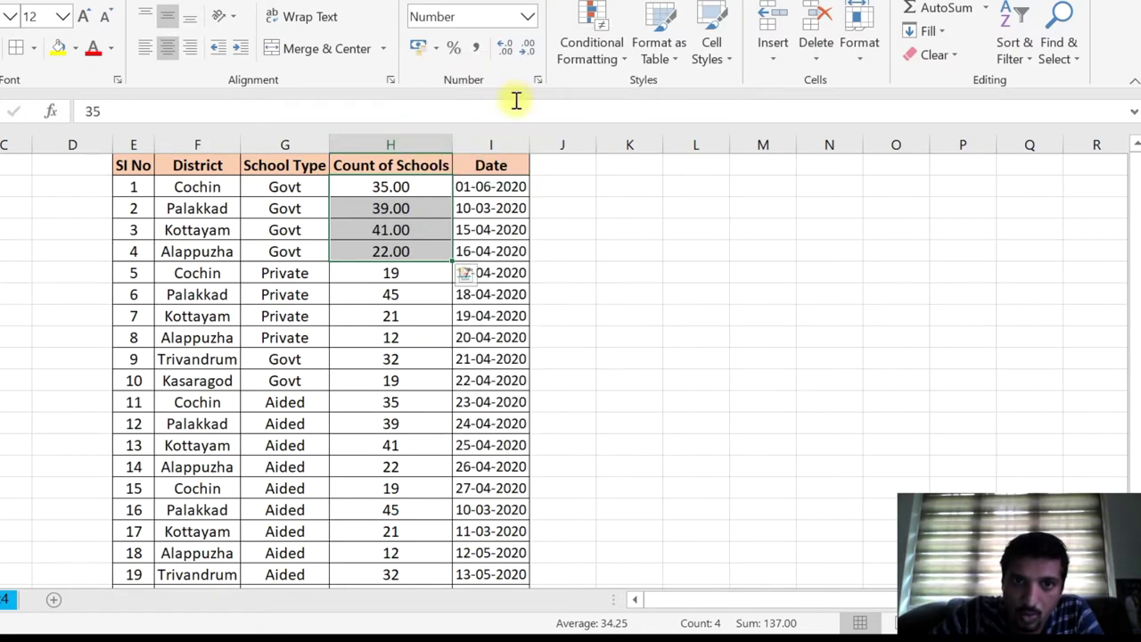
click(528, 18)
click(479, 56)
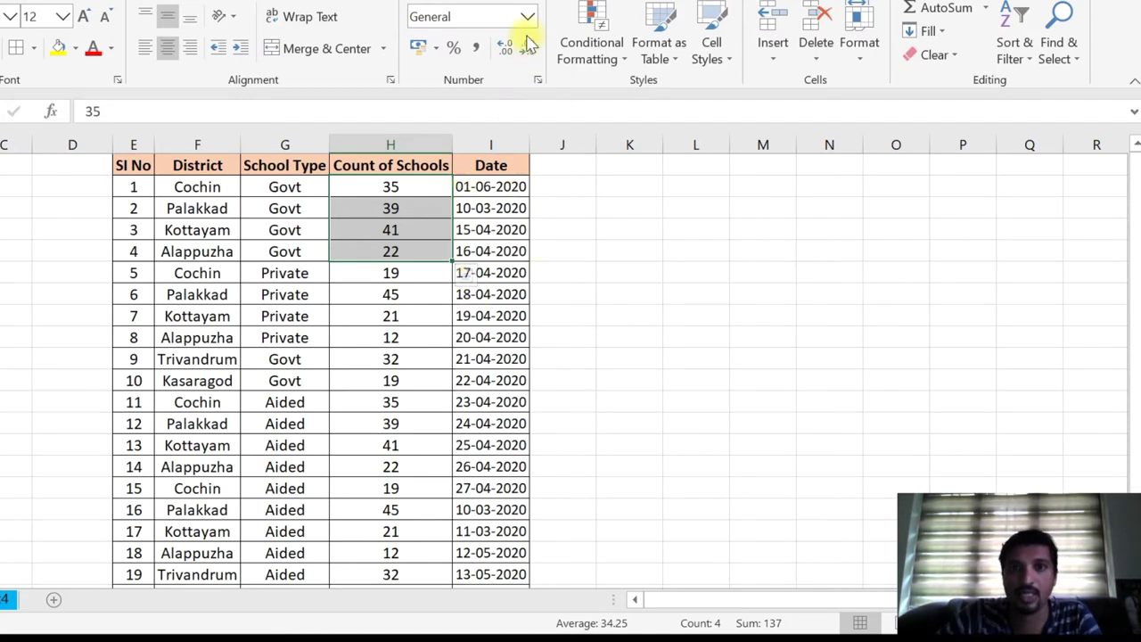
- Give 01-06-2020 a long date, fill the column with daily dates, then format them as Short Date
click(504, 208)
click(507, 185)
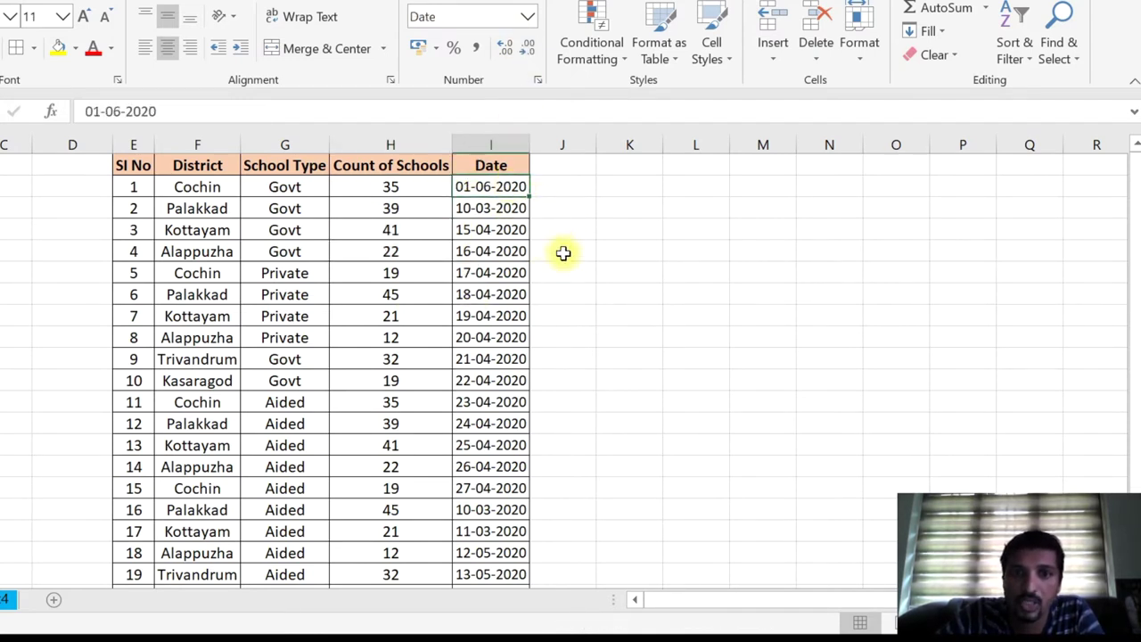
click(528, 18)
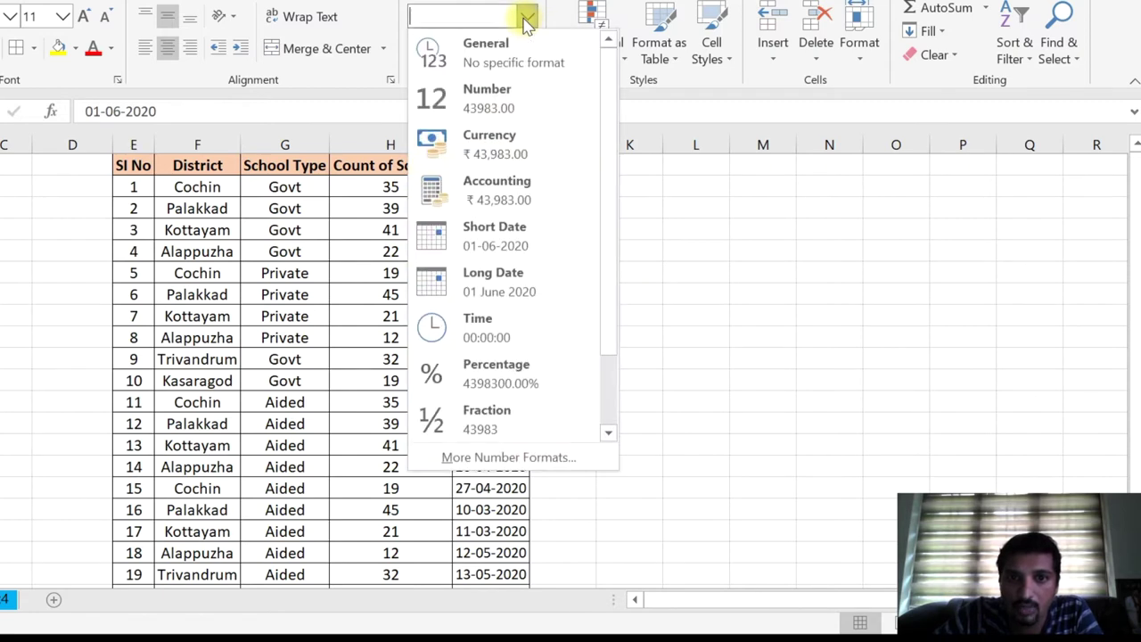
click(547, 280)
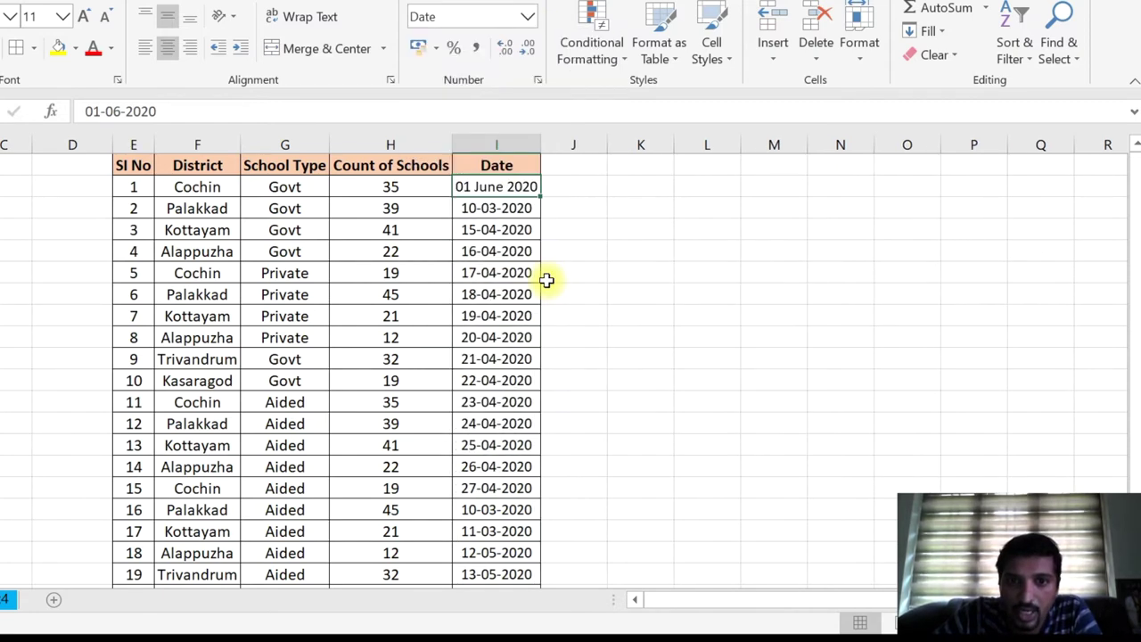
double_click(541, 197)
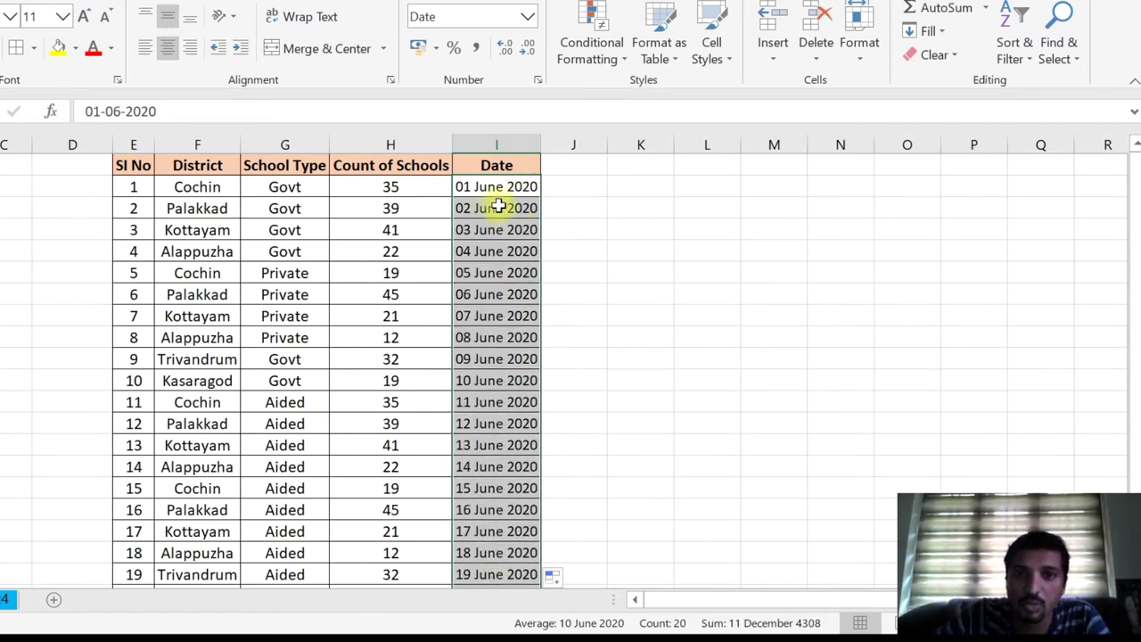
click(526, 16)
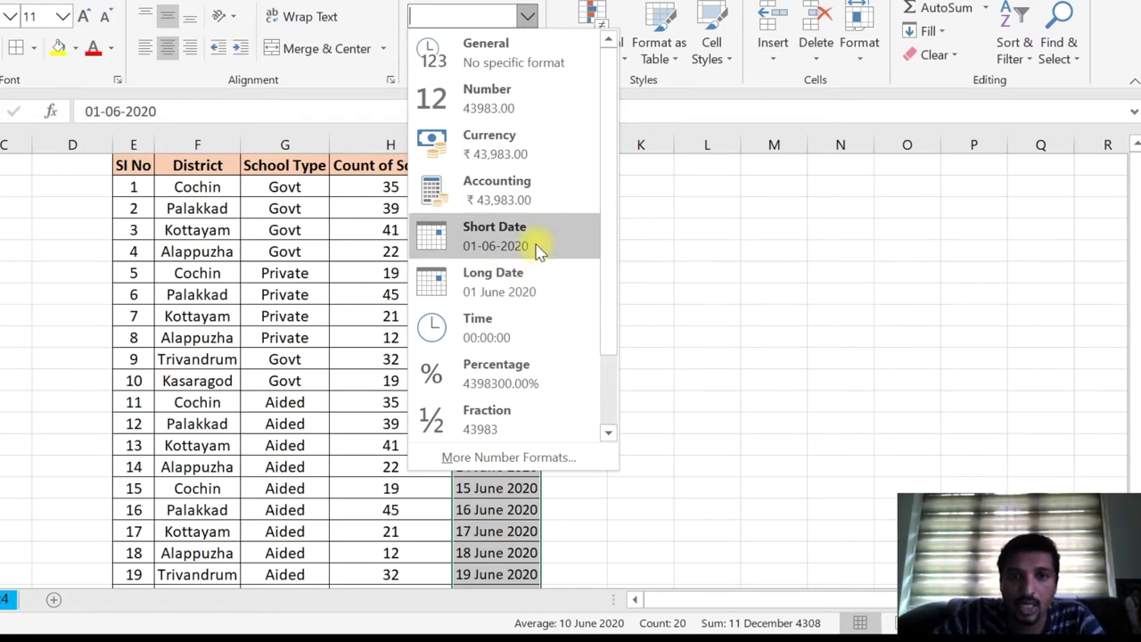
click(539, 251)
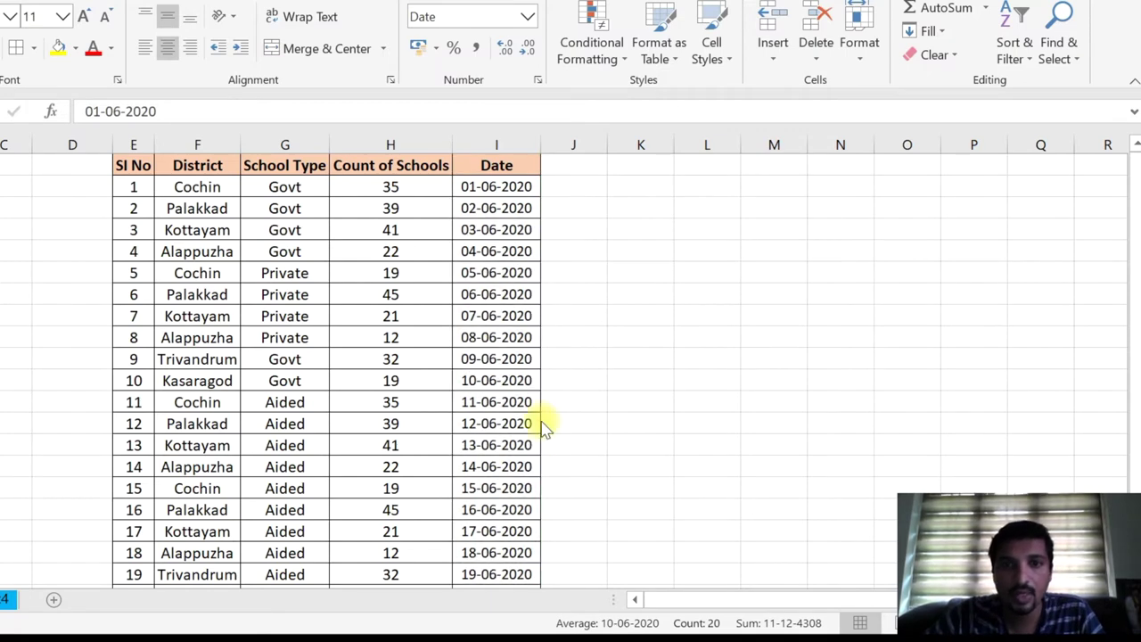
- After checking a single date cell, select the Kottayam Govt count 41 and list its number formats
click(500, 230)
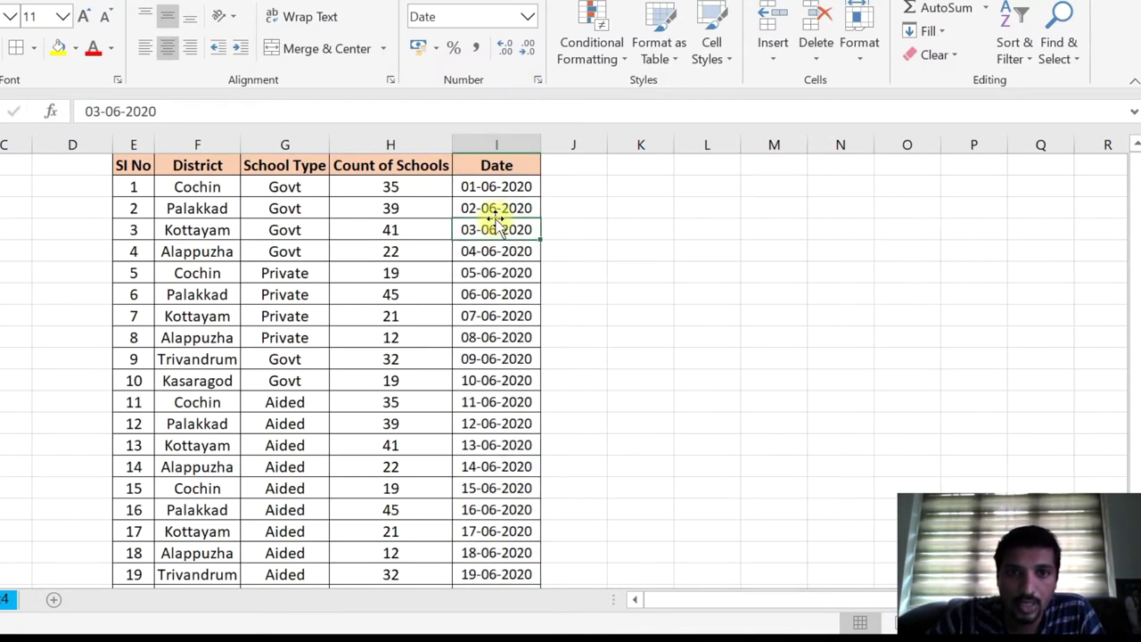
click(527, 20)
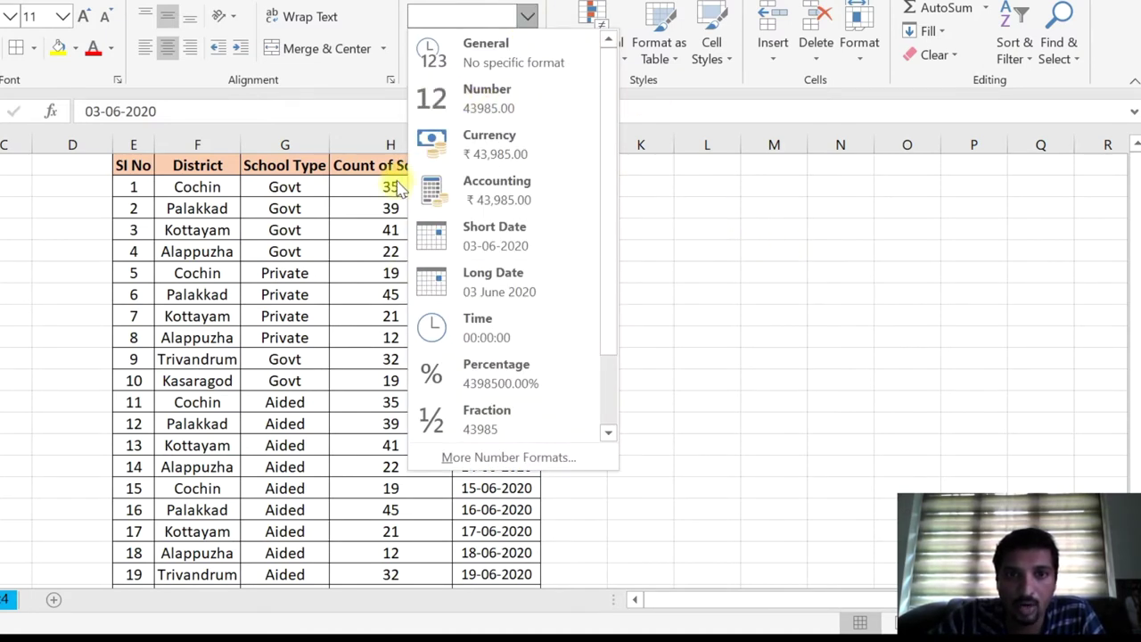
click(374, 223)
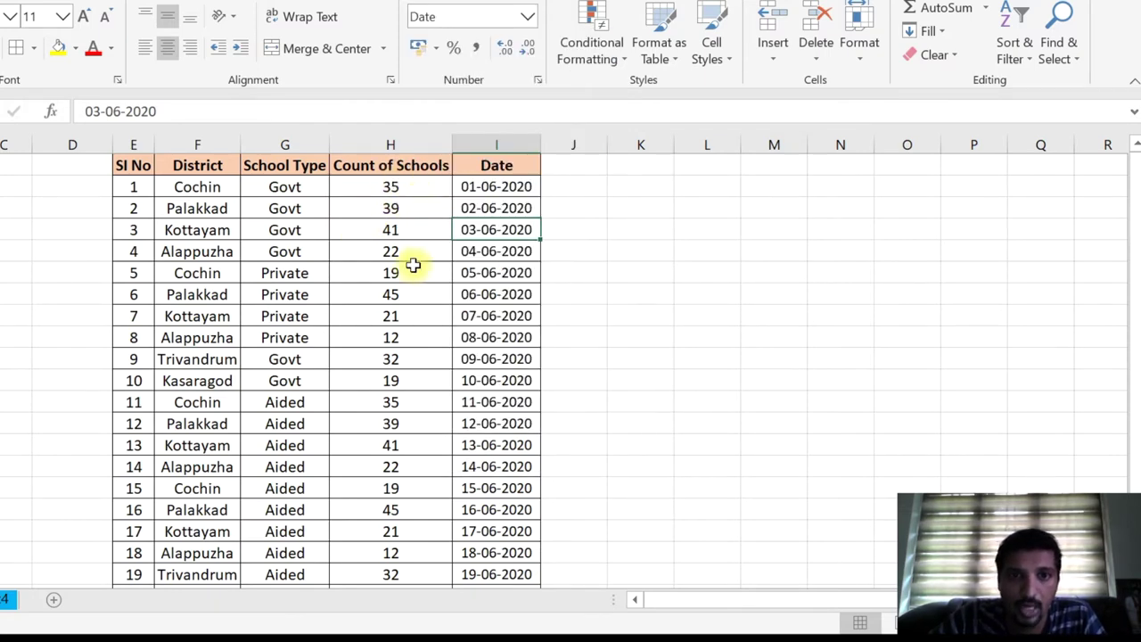
click(429, 231)
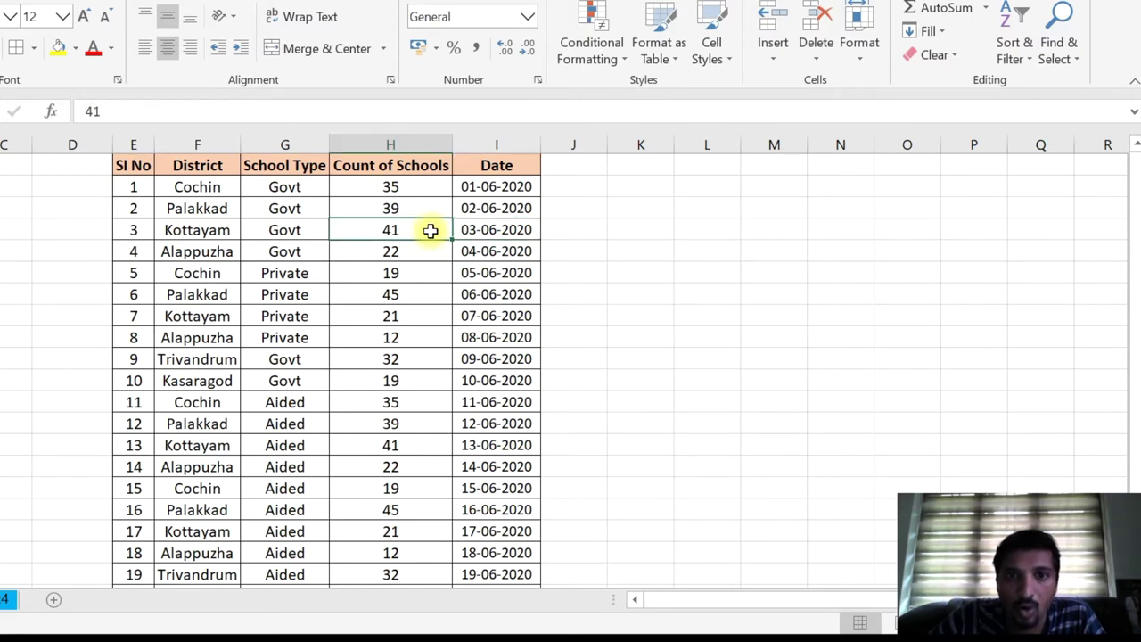
click(528, 16)
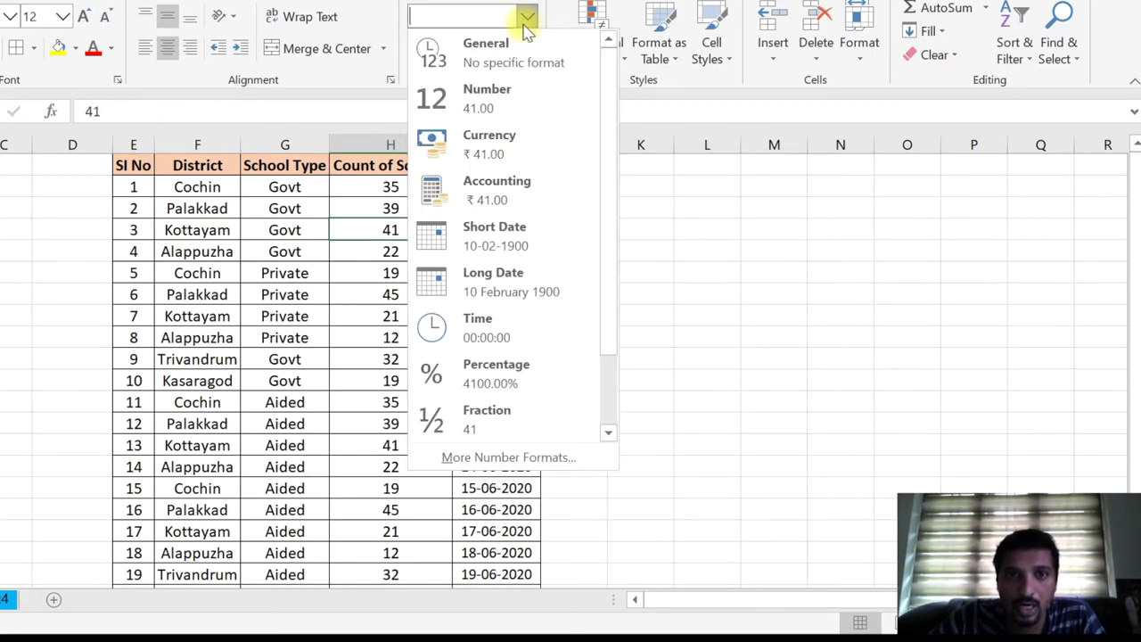
- Apply Number format to the 41 cell and to the first nine Count of Schools values
click(524, 116)
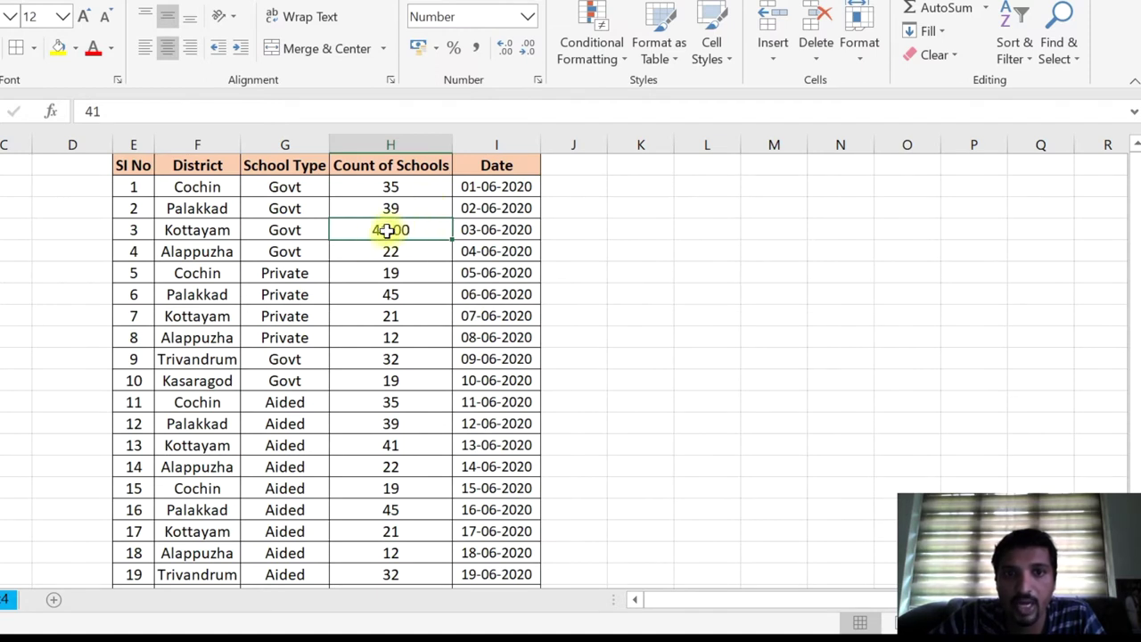
drag(401, 186, 414, 360)
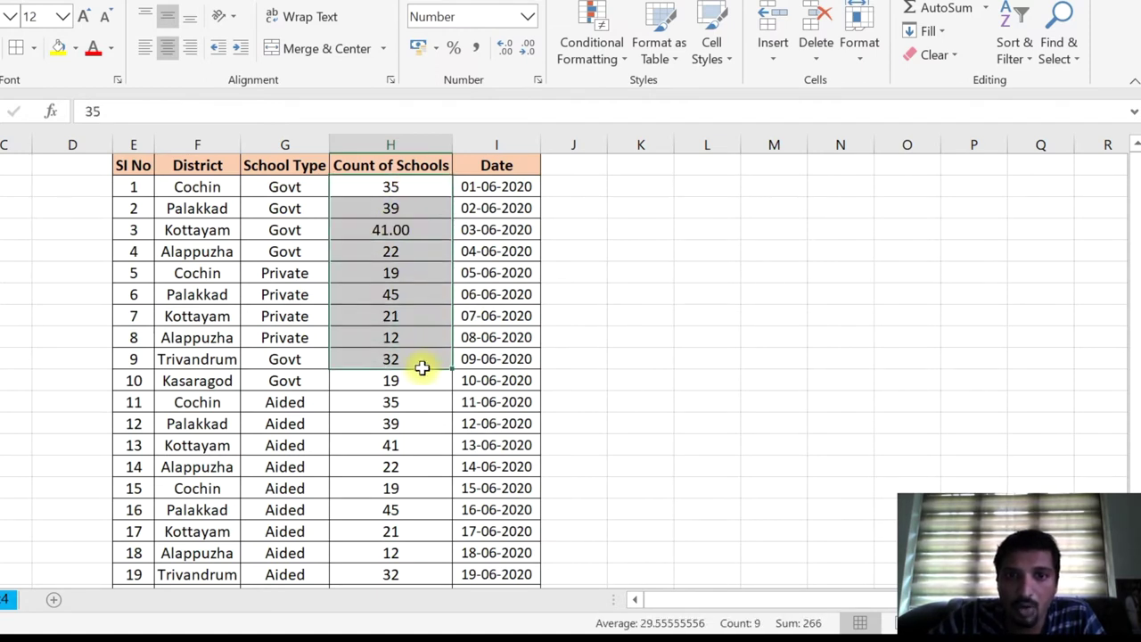
click(527, 17)
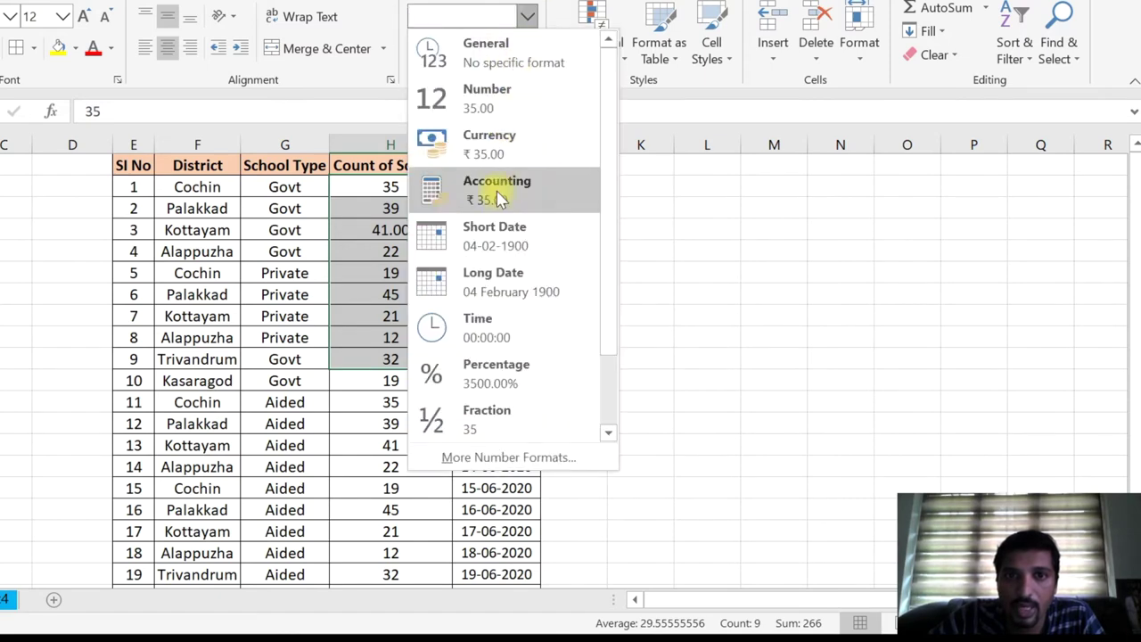
click(498, 96)
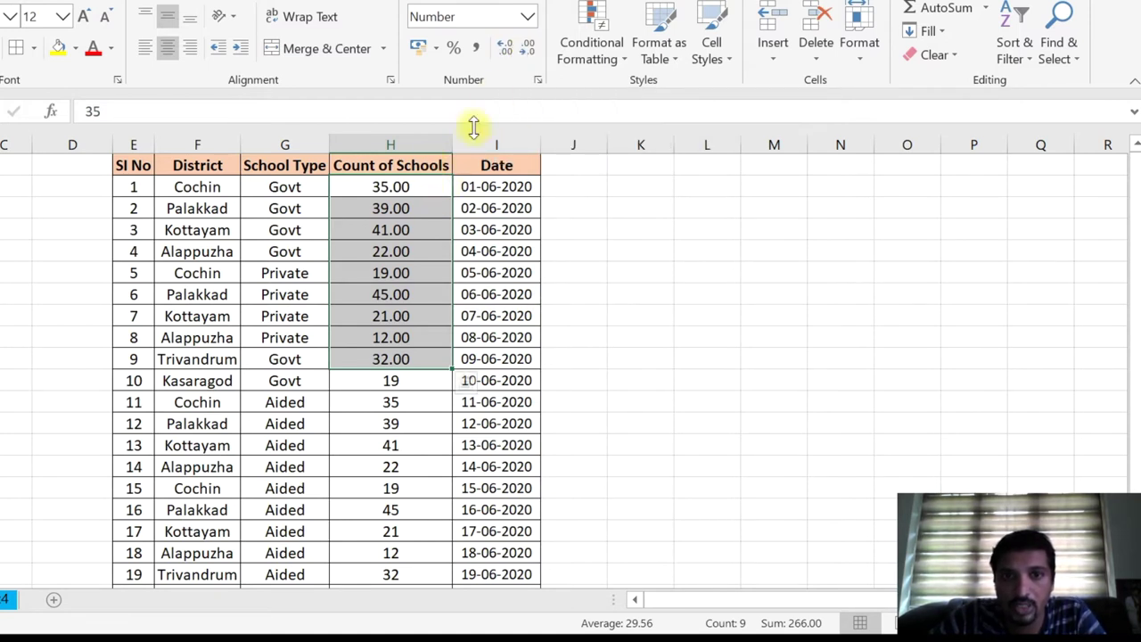
- Remove the two decimals, add several decimal places back, then reduce them again
click(530, 49)
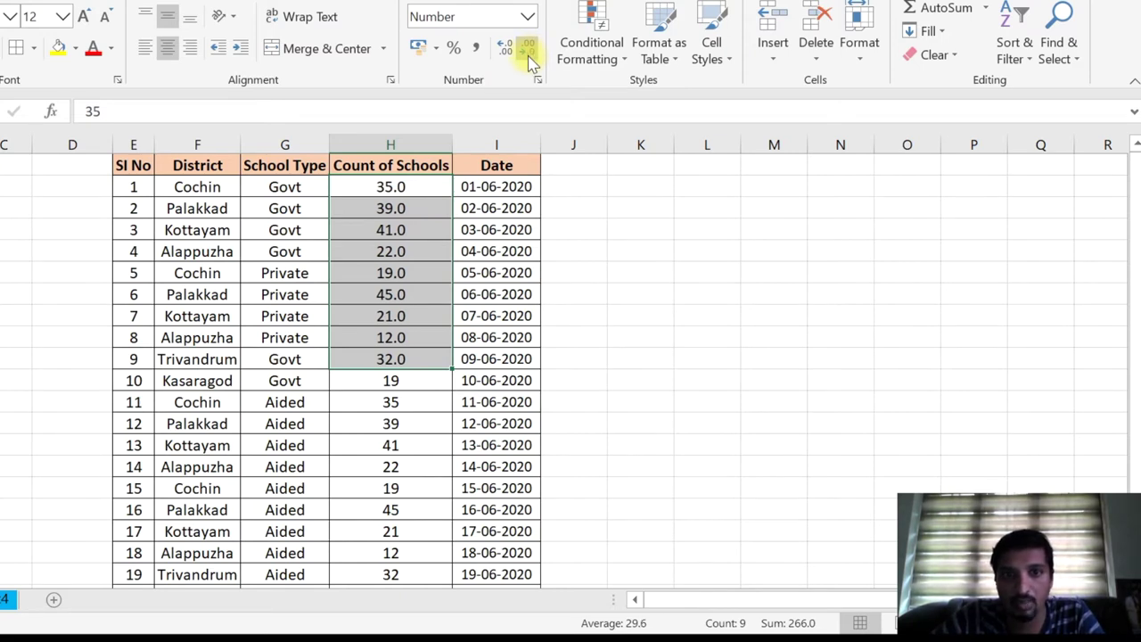
click(530, 50)
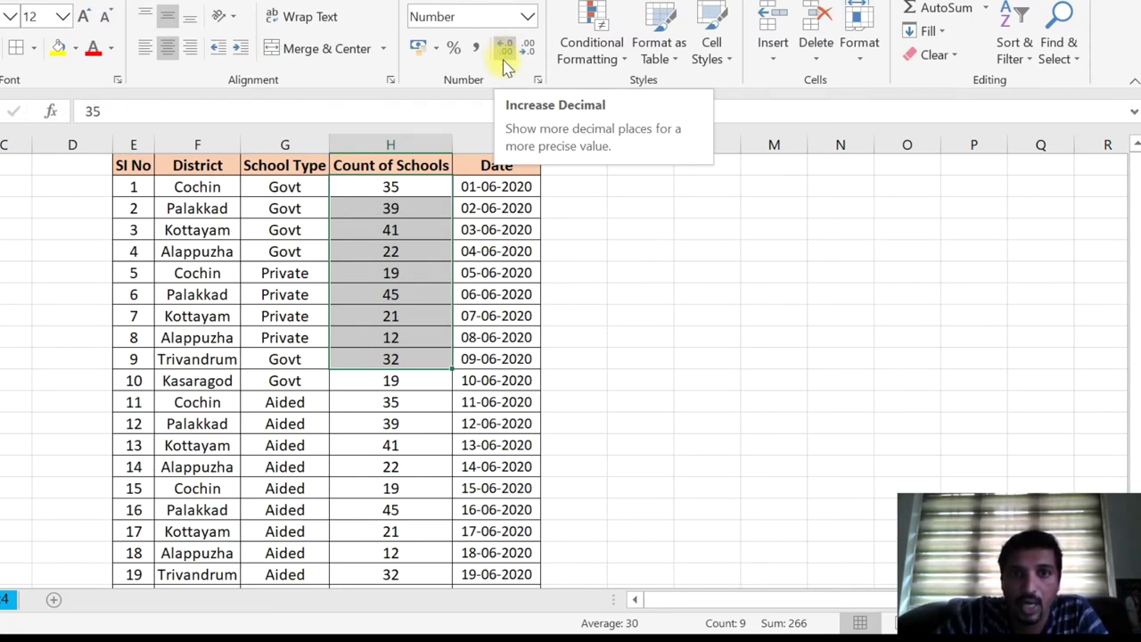
click(505, 49)
click(504, 49)
double_click(504, 49)
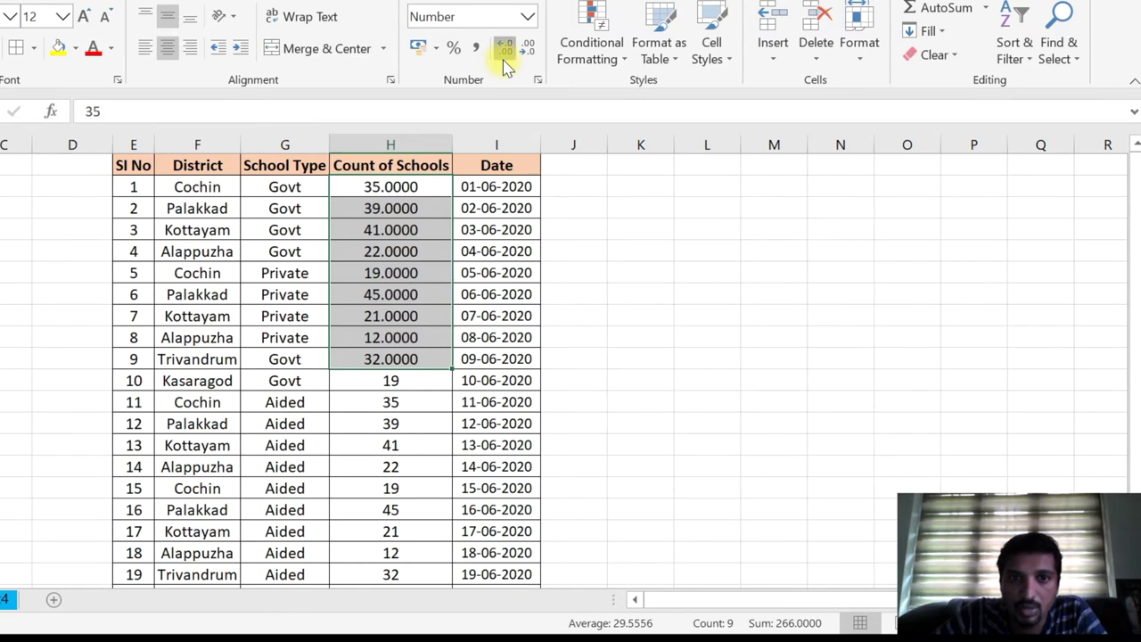
click(505, 49)
click(505, 49)
click(505, 49)
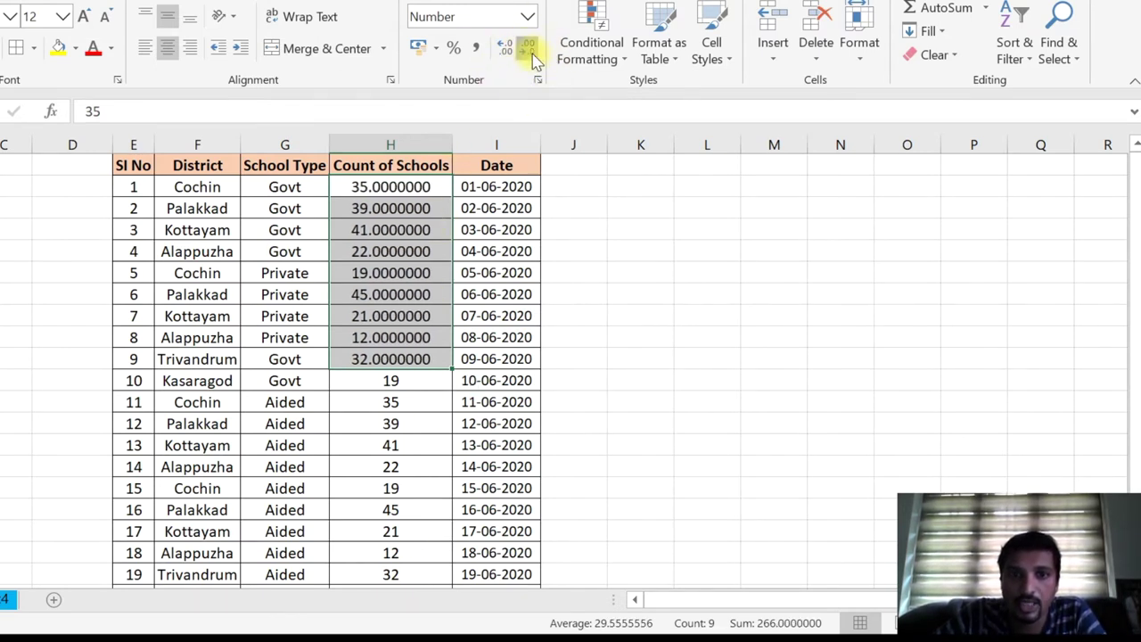
click(530, 50)
click(529, 50)
click(530, 50)
click(531, 52)
click(531, 52)
click(531, 51)
click(531, 52)
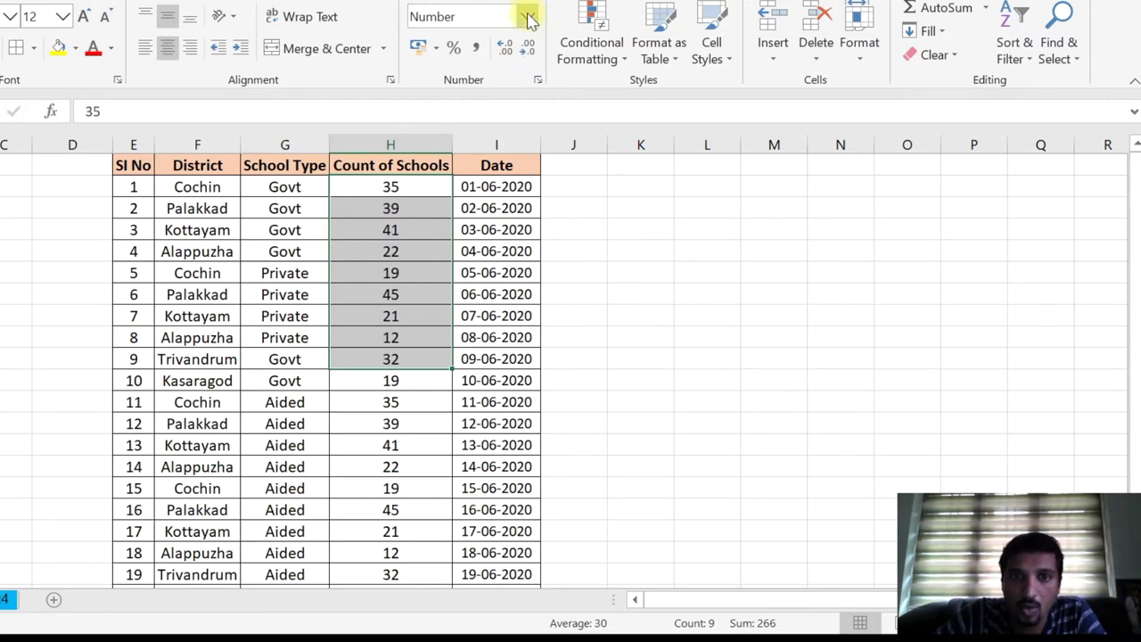
- Give the Palakkad Aided count Number format so it reads 39.00
click(528, 16)
click(734, 287)
click(424, 358)
click(434, 425)
click(529, 18)
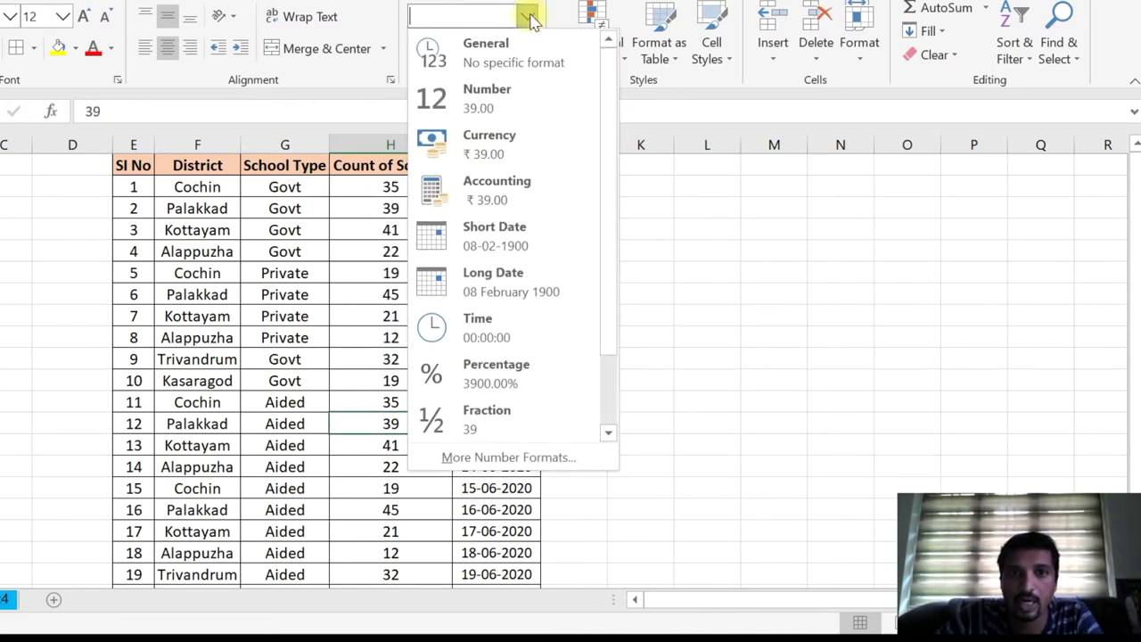
click(556, 110)
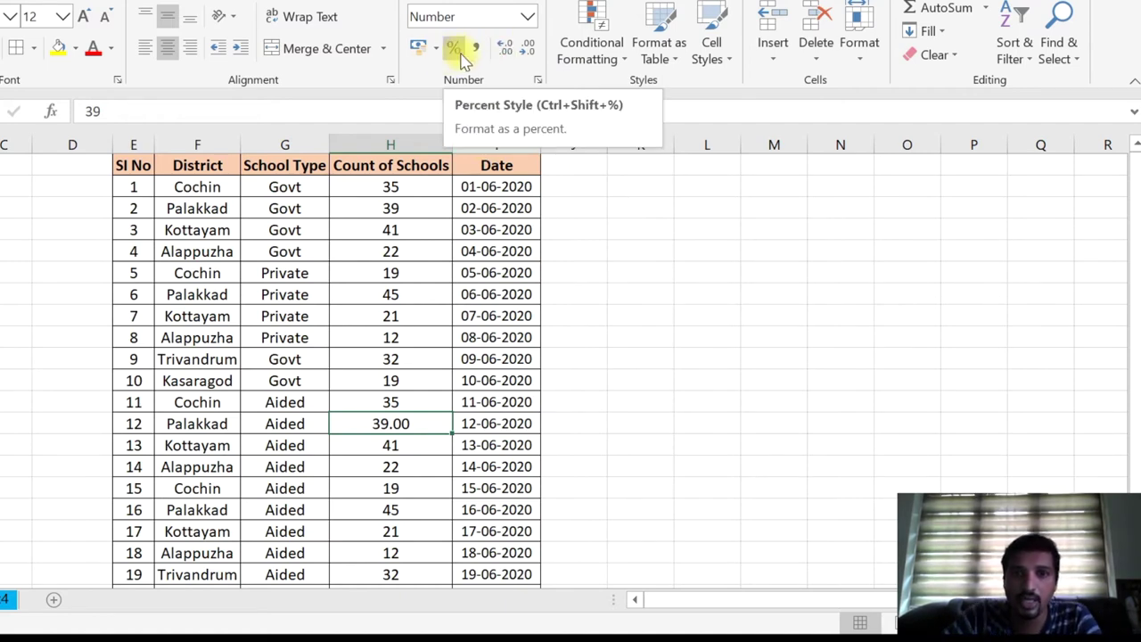
- Apply Percent Style to the Palakkad Govt count, making it 3900%
click(526, 16)
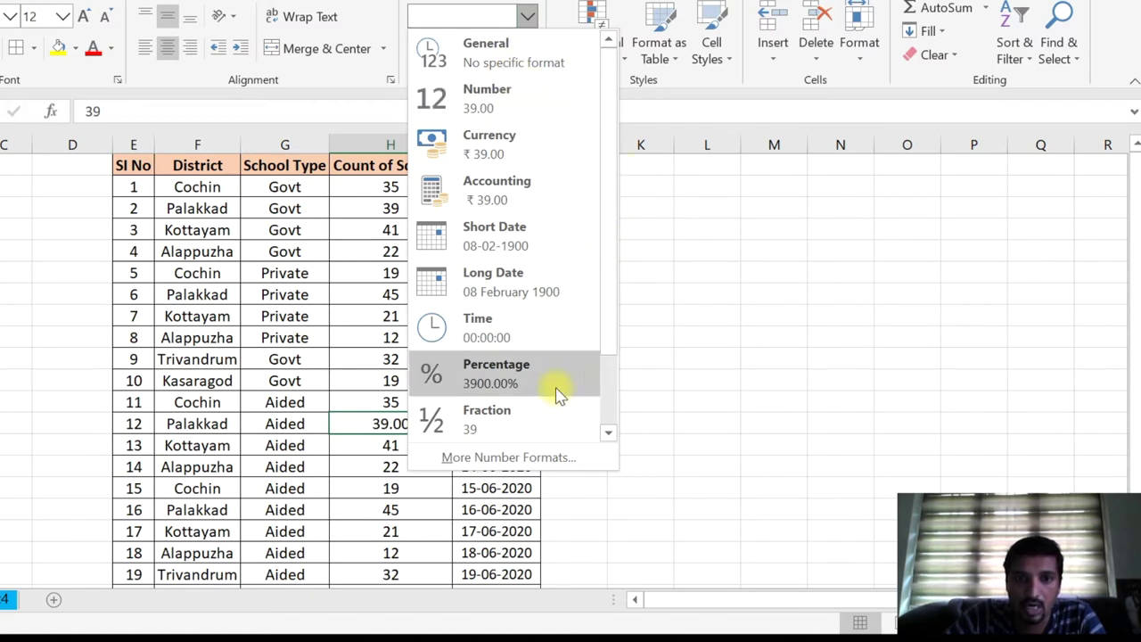
click(823, 283)
click(418, 211)
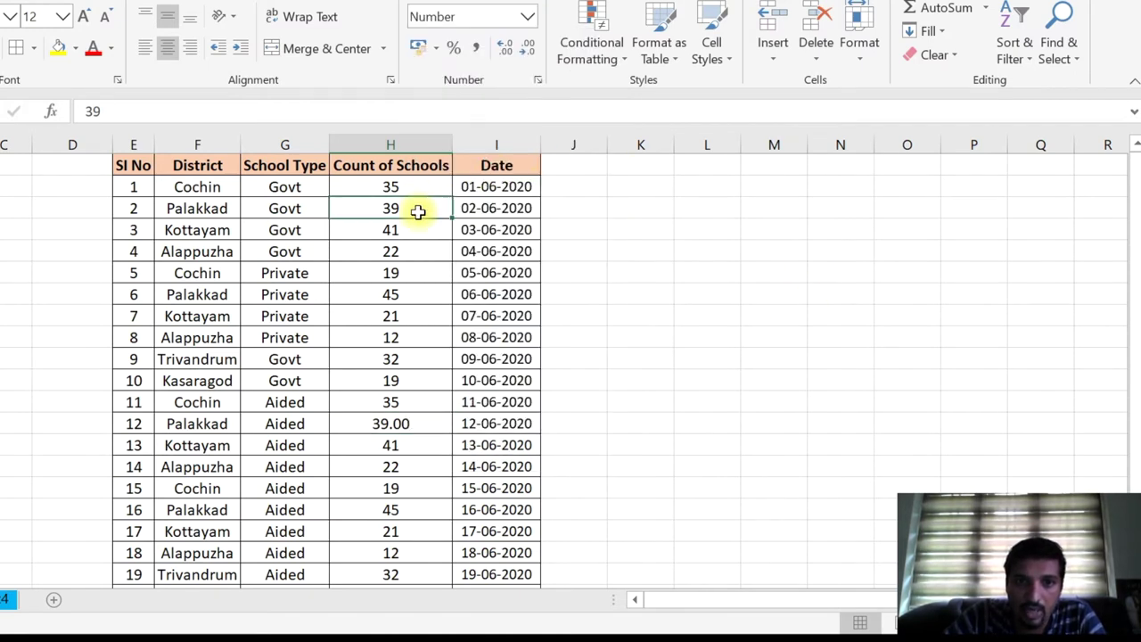
click(455, 52)
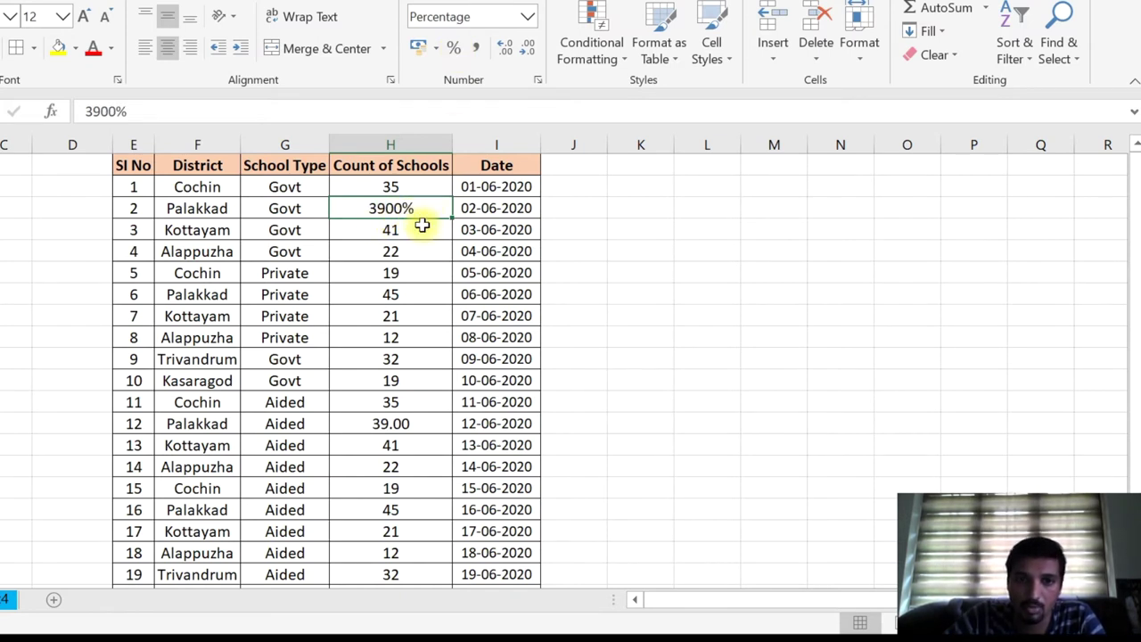
- Replace the Kottayam Govt count in H3 with 0.41 and format it as a percentage, 41%
click(423, 231)
key(Delete)
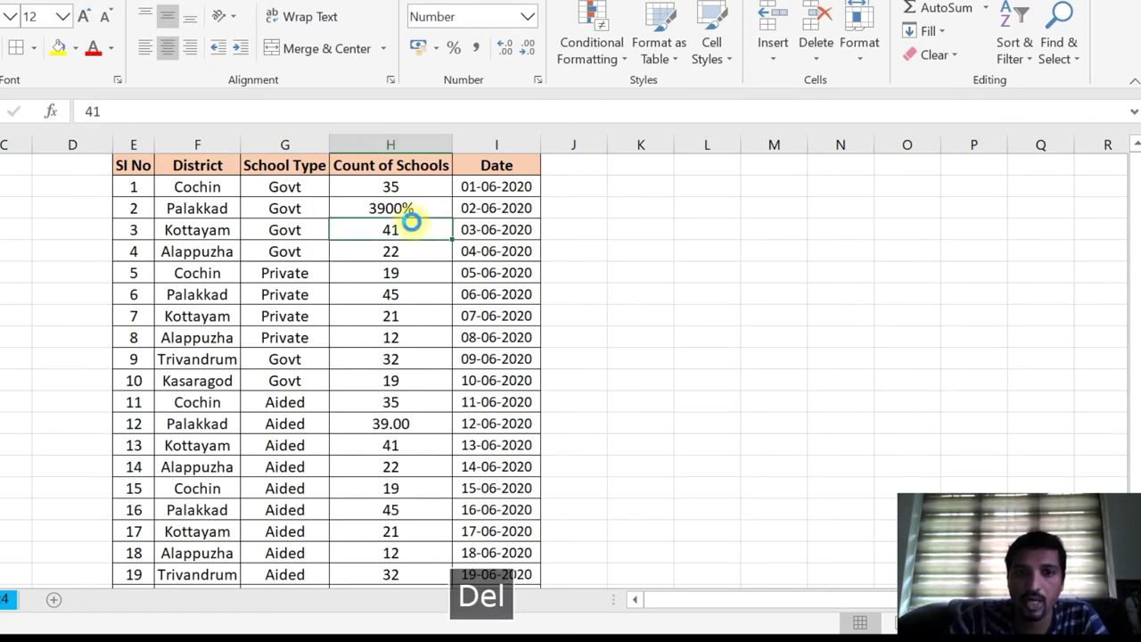
text(.4)
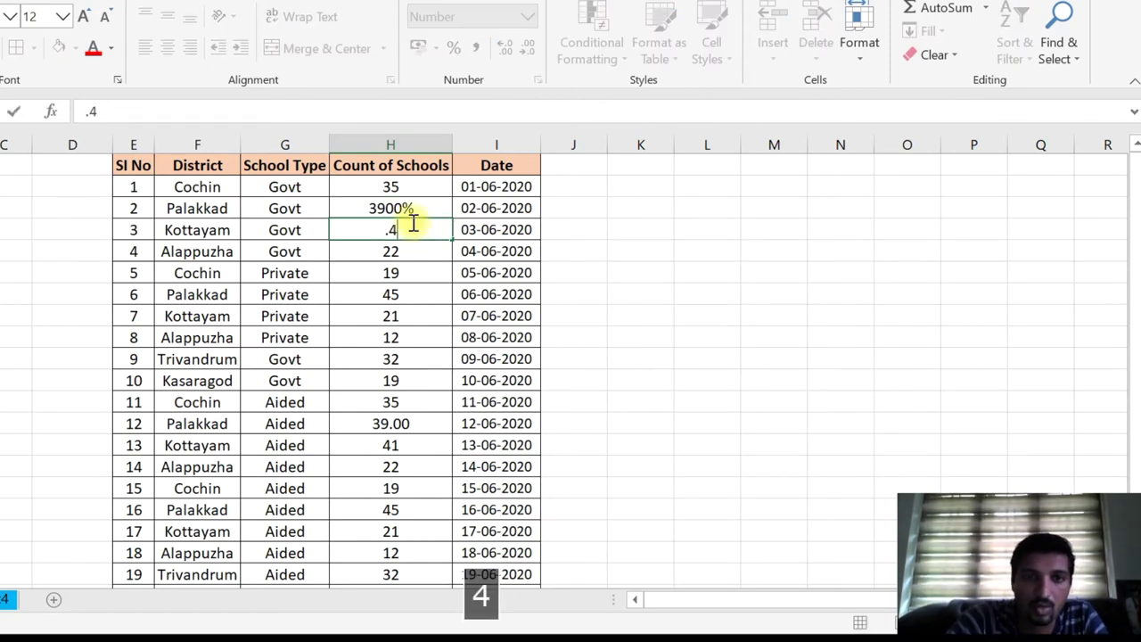
key(Return)
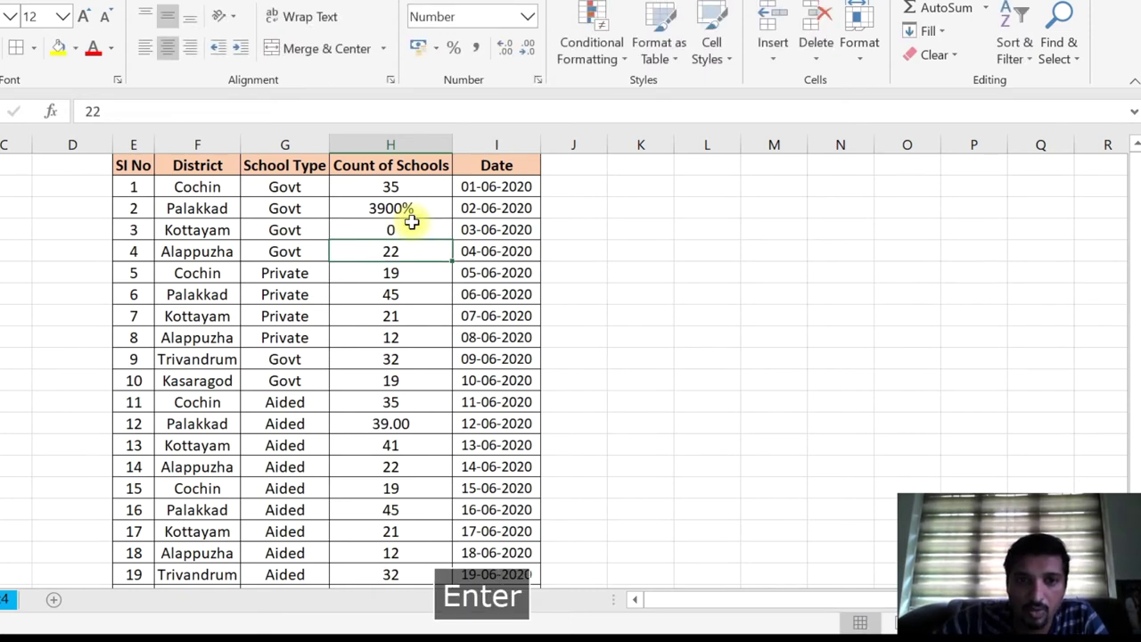
click(412, 224)
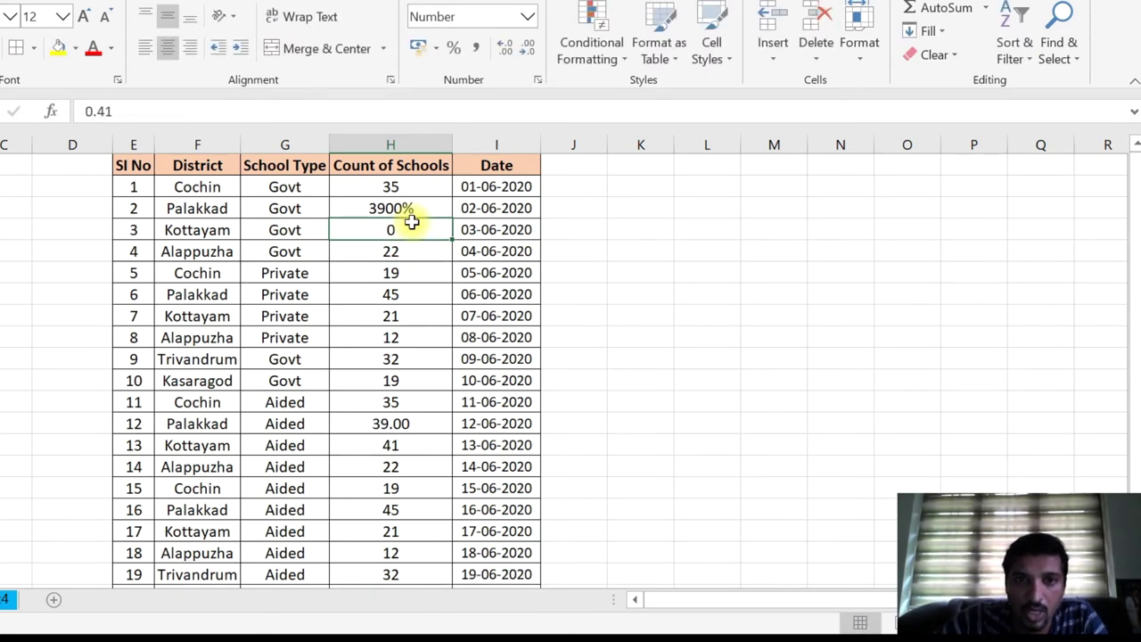
click(509, 52)
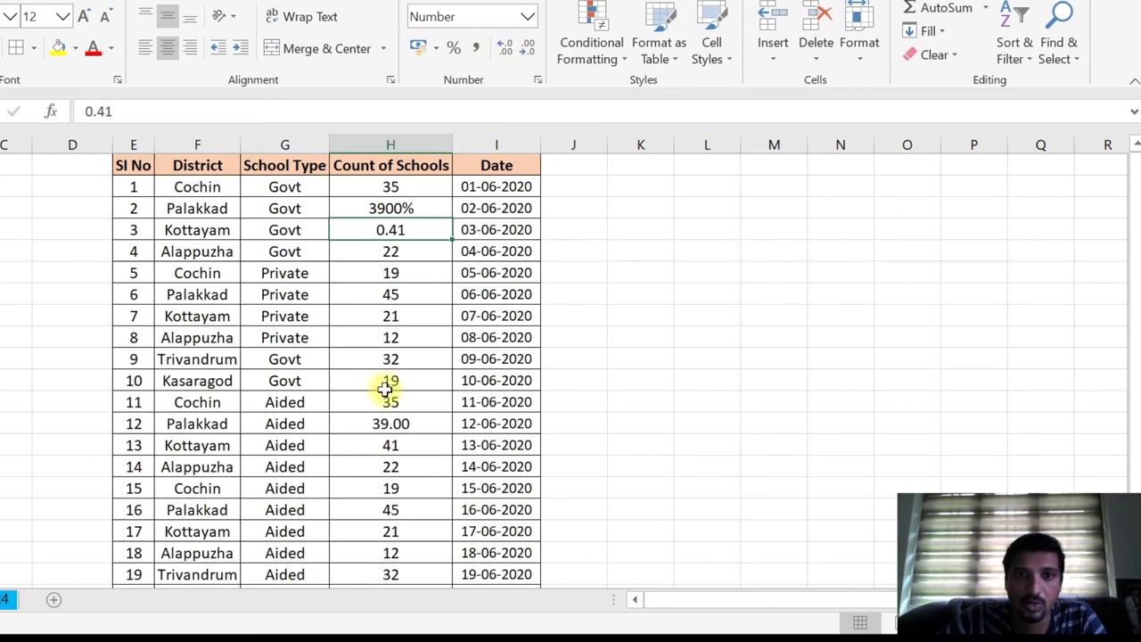
click(459, 51)
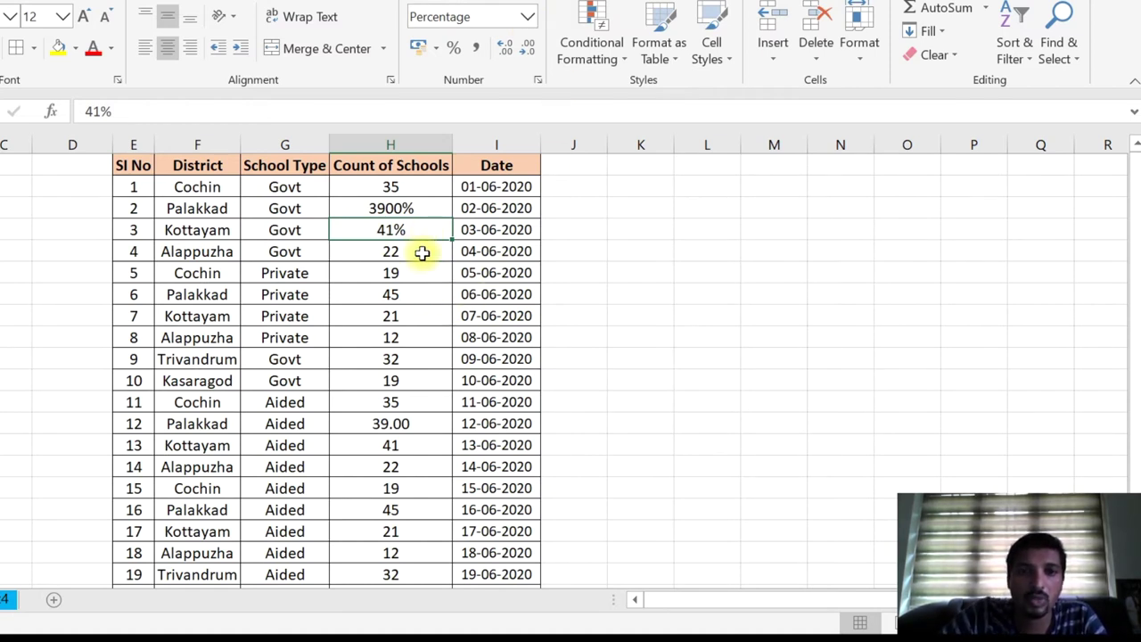
- Browse the number format list, then select date cell I5 and the count in H5
click(529, 17)
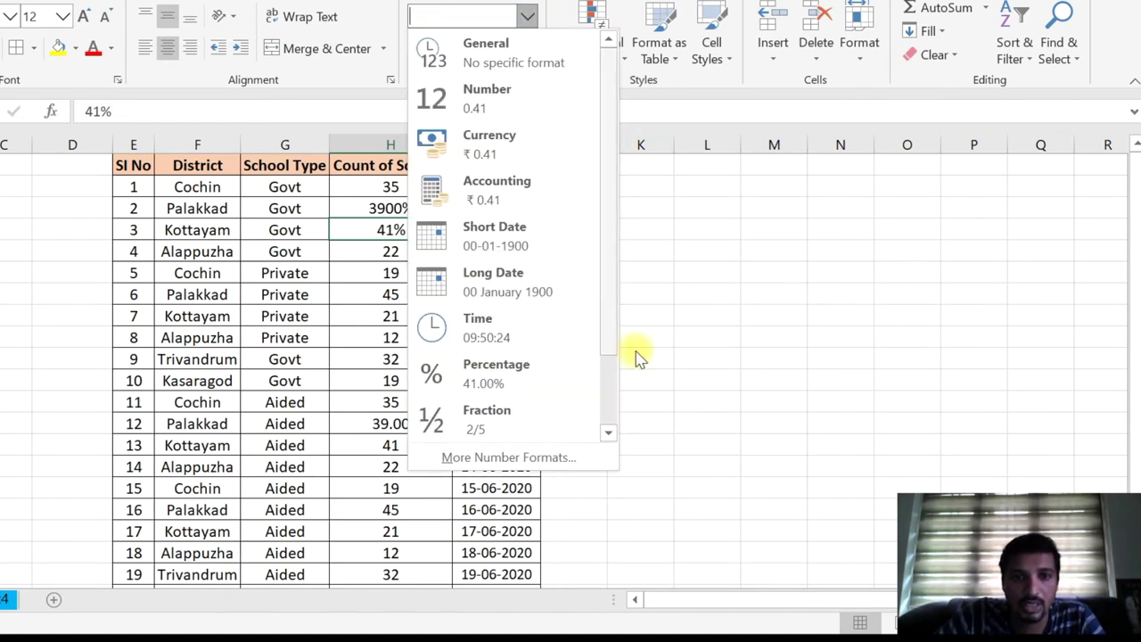
drag(612, 330, 615, 406)
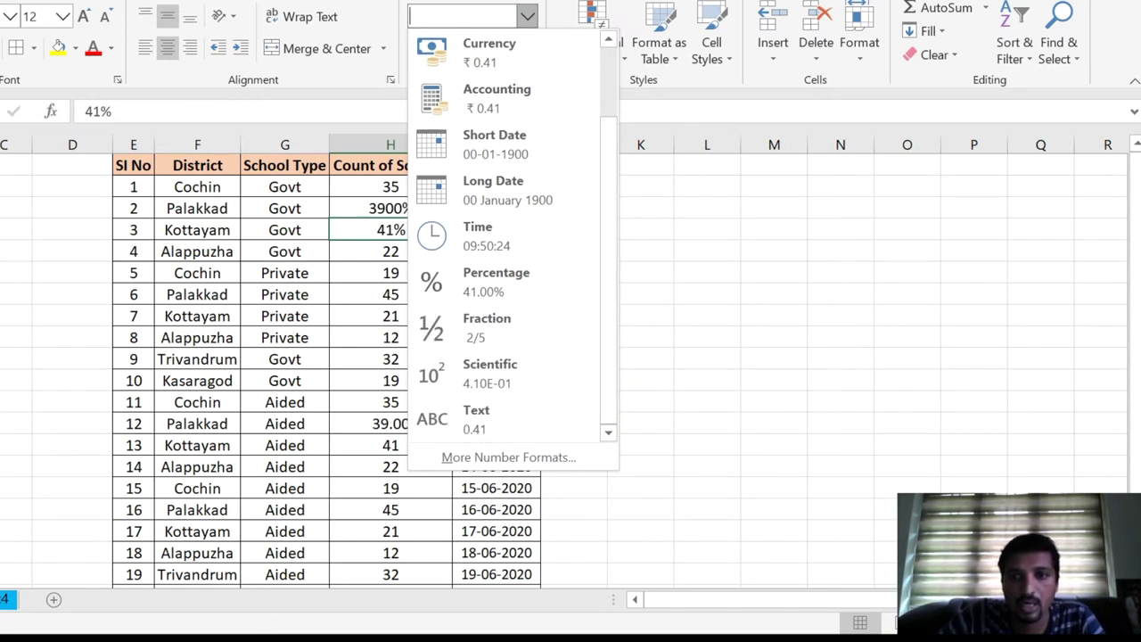
click(497, 273)
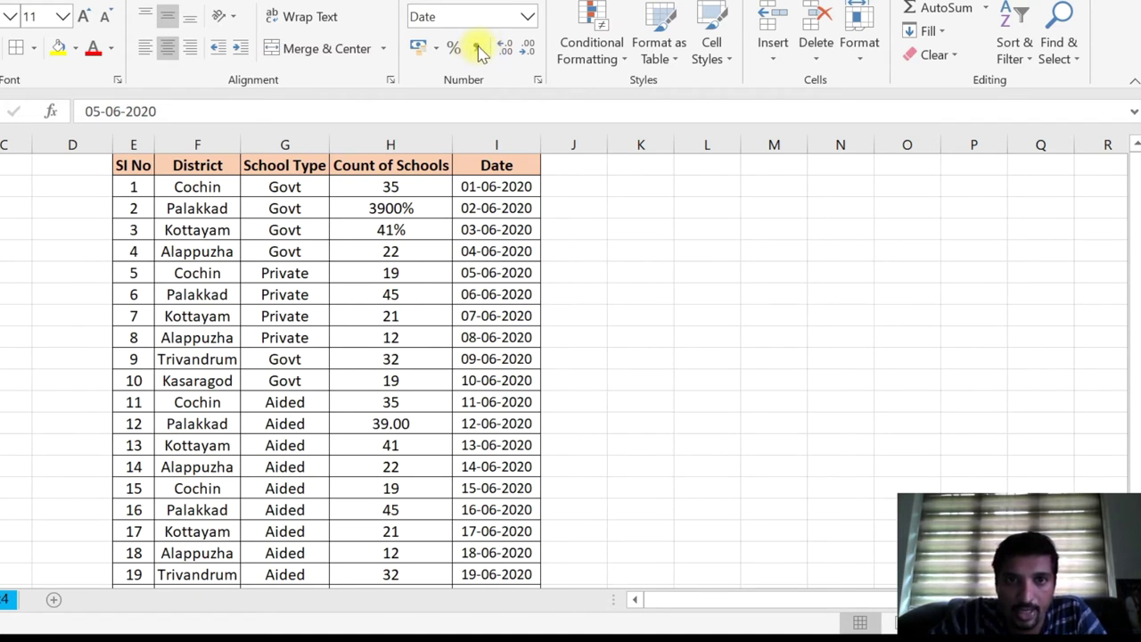
click(410, 272)
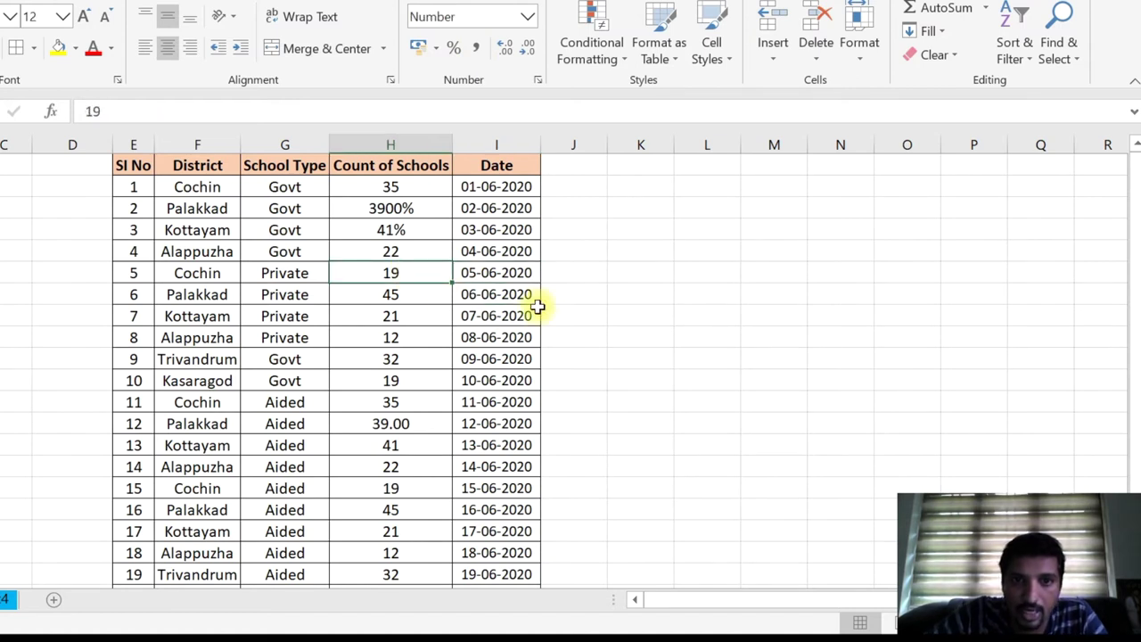
- Change H5 to 1900000 in Comma Style, showing 19,00,000.00 with two decimals
key(BackSpace)
text(00000)
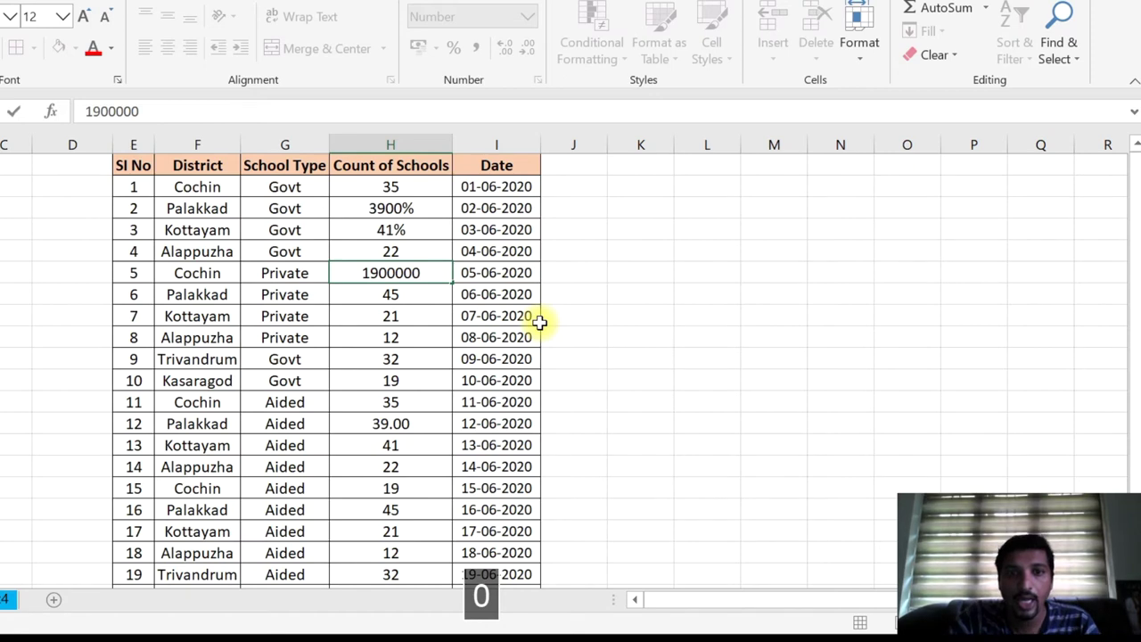
click(356, 309)
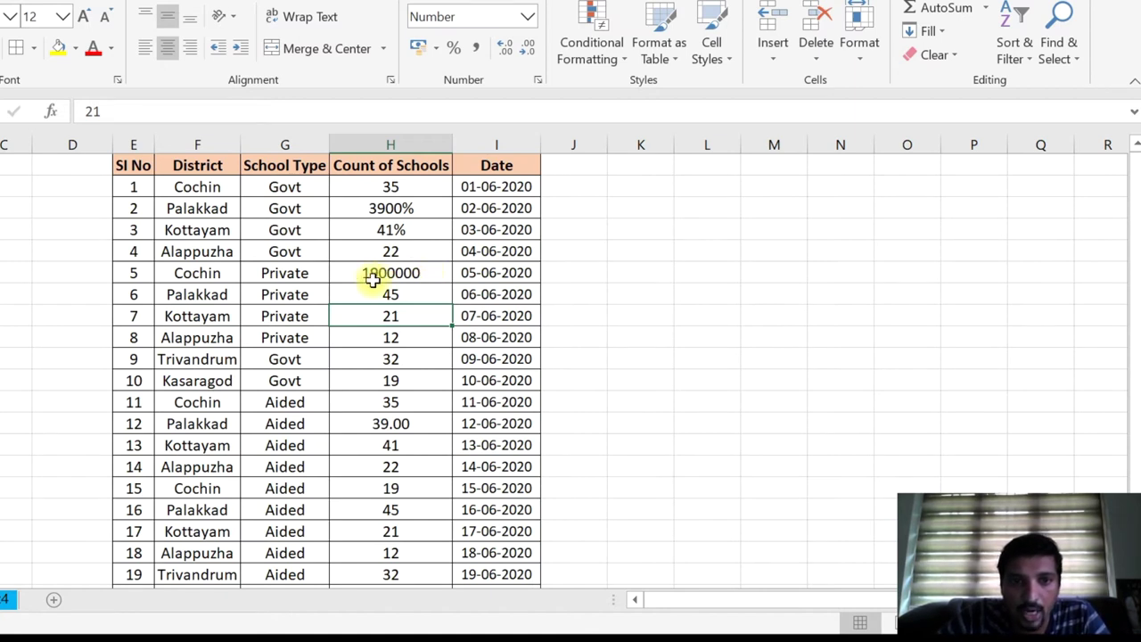
click(395, 273)
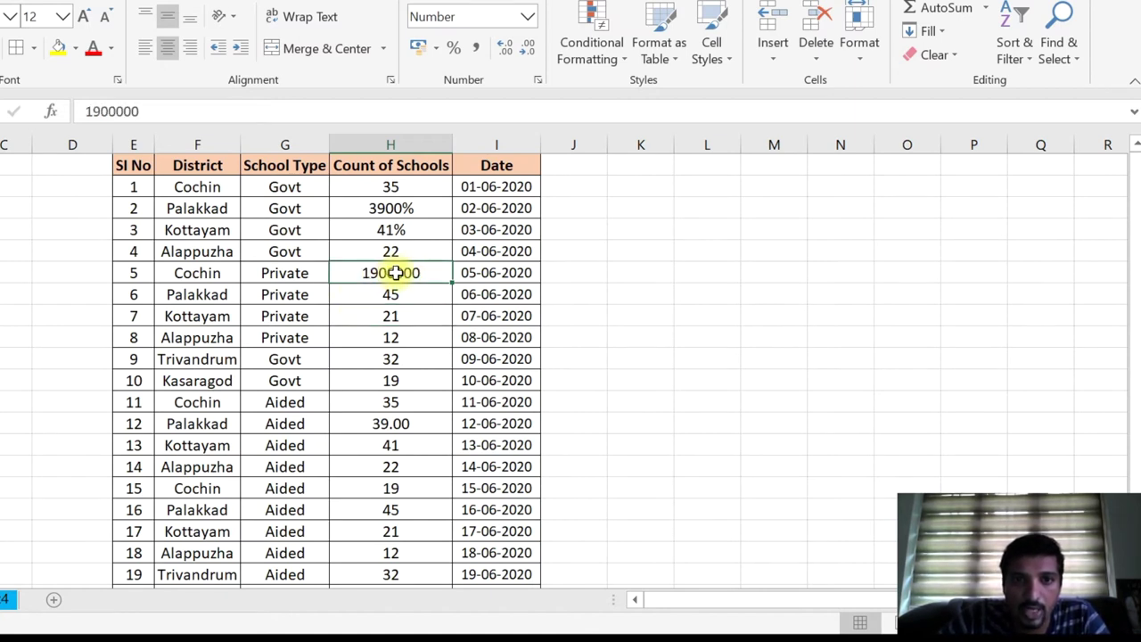
click(478, 49)
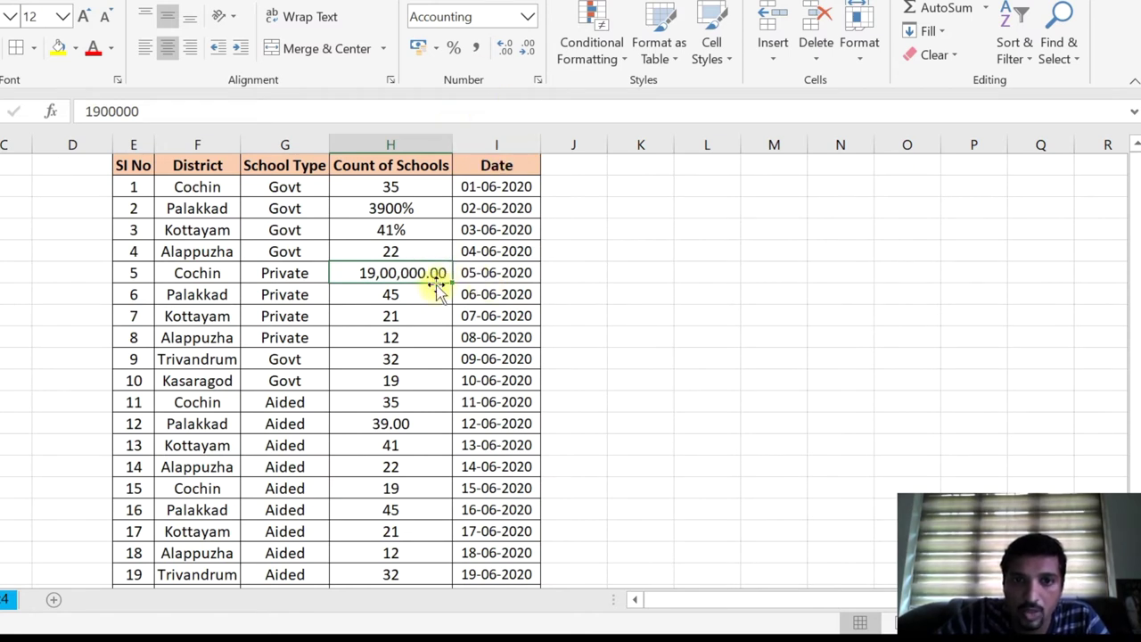
click(530, 49)
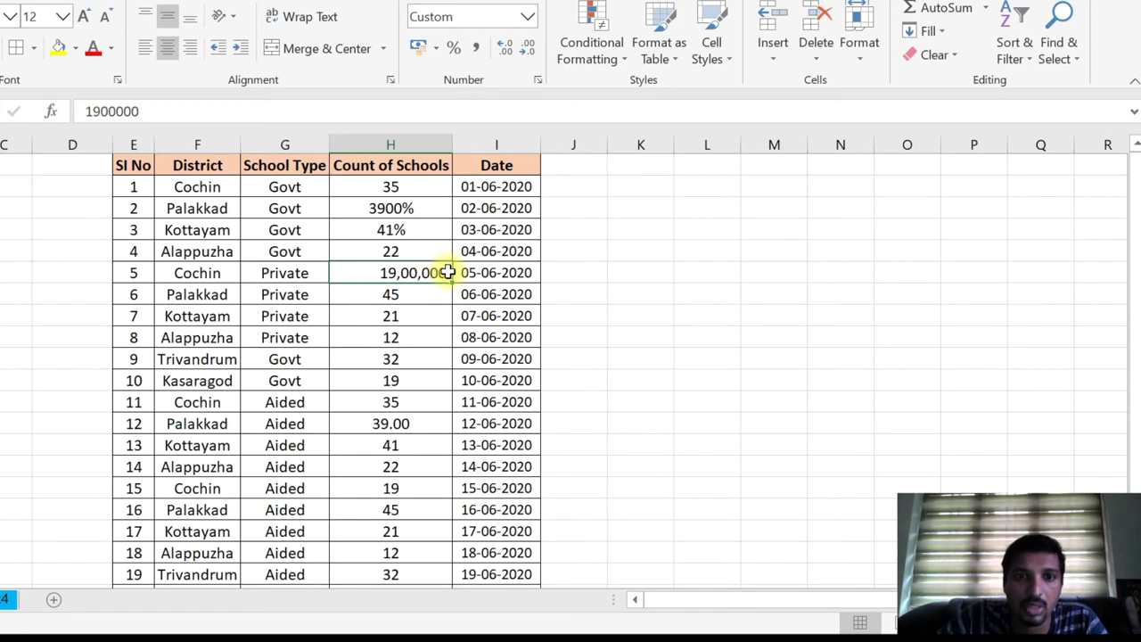
click(477, 53)
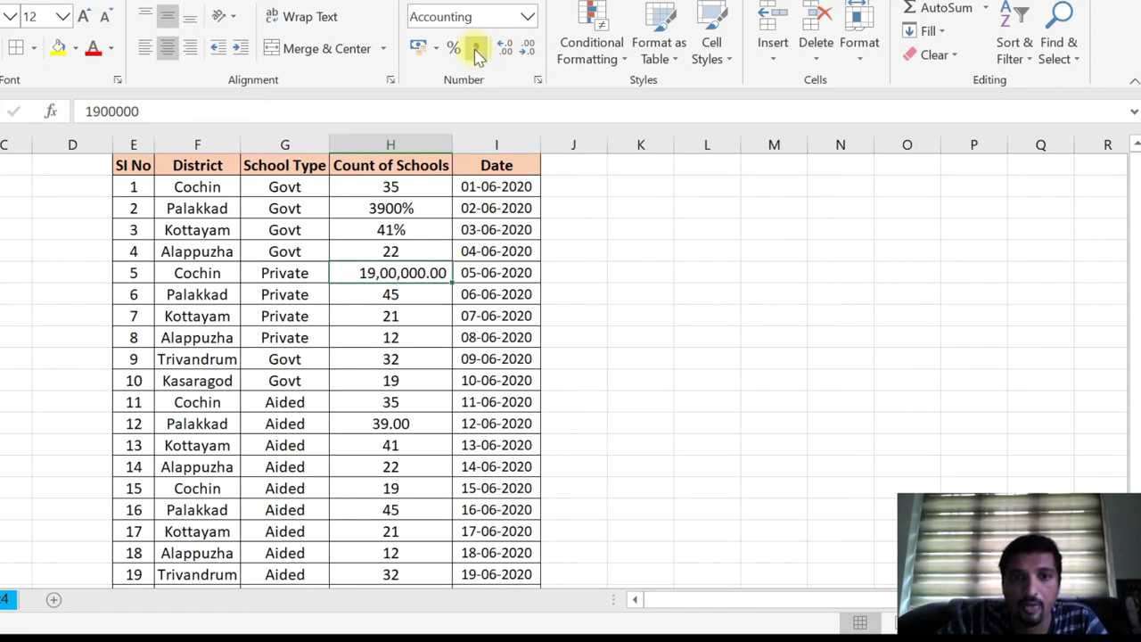
- Apply Comma Style to the H6 count so it reads 45.00
click(441, 295)
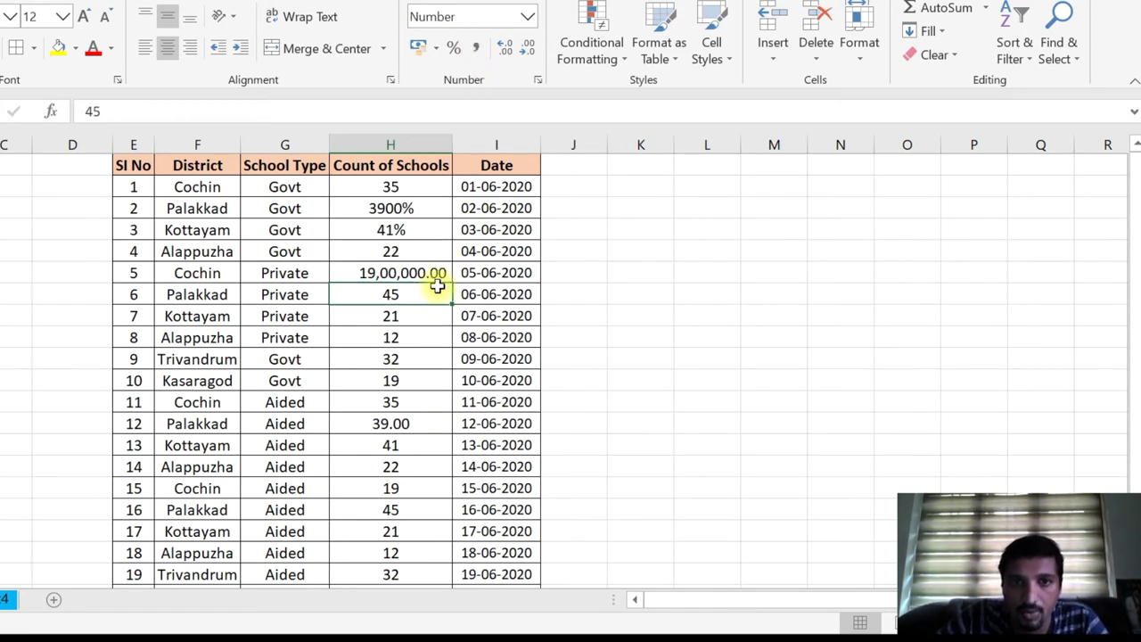
click(478, 49)
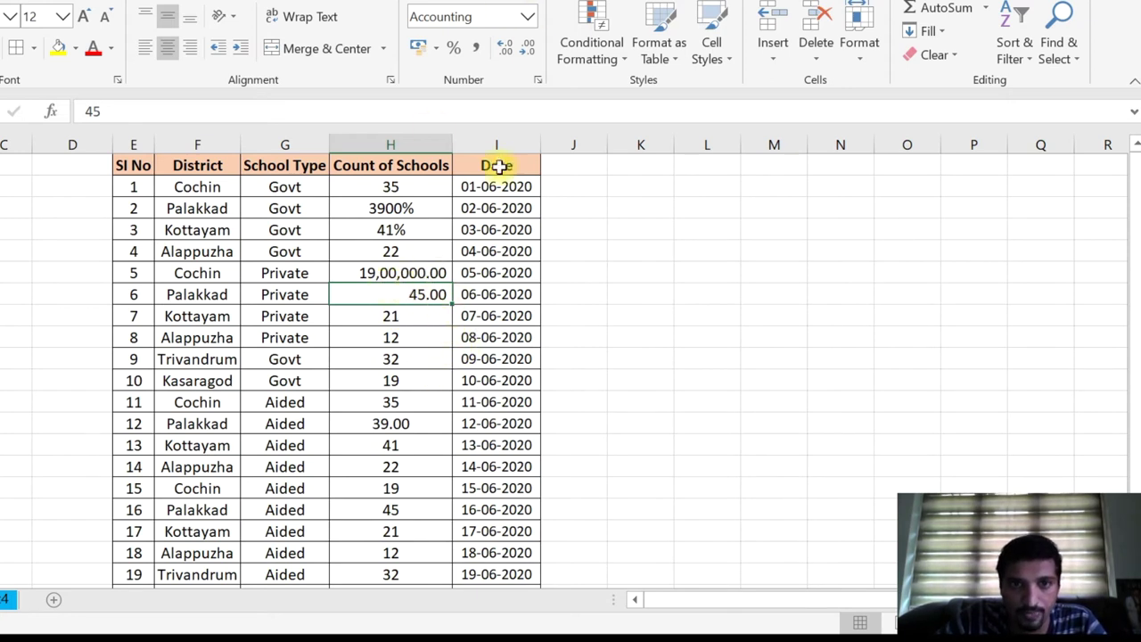
click(285, 584)
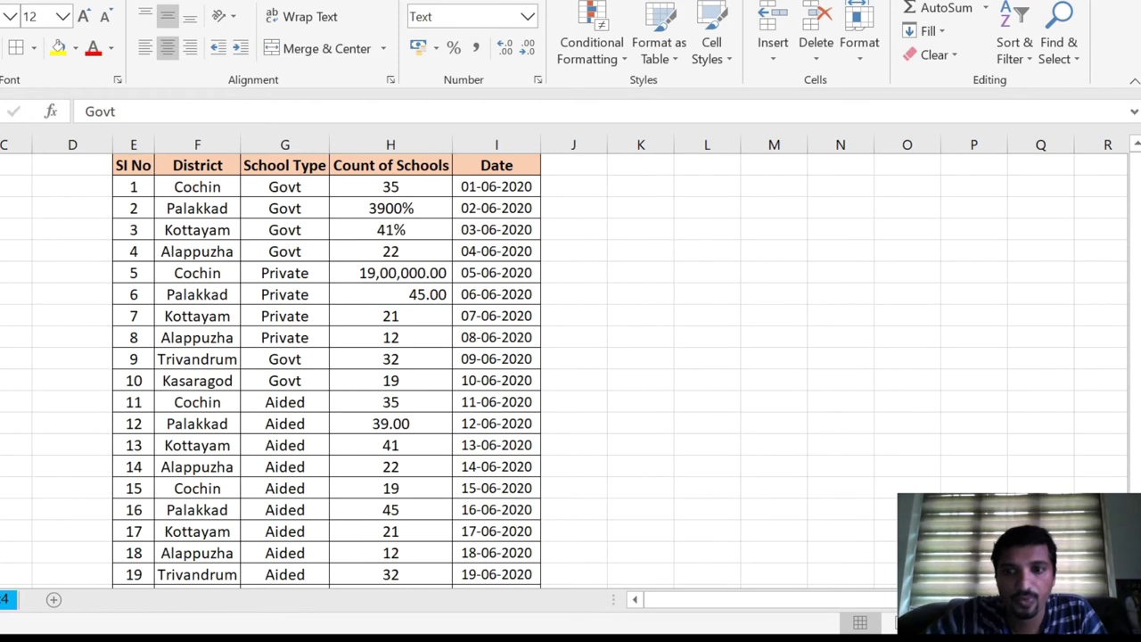
click(530, 20)
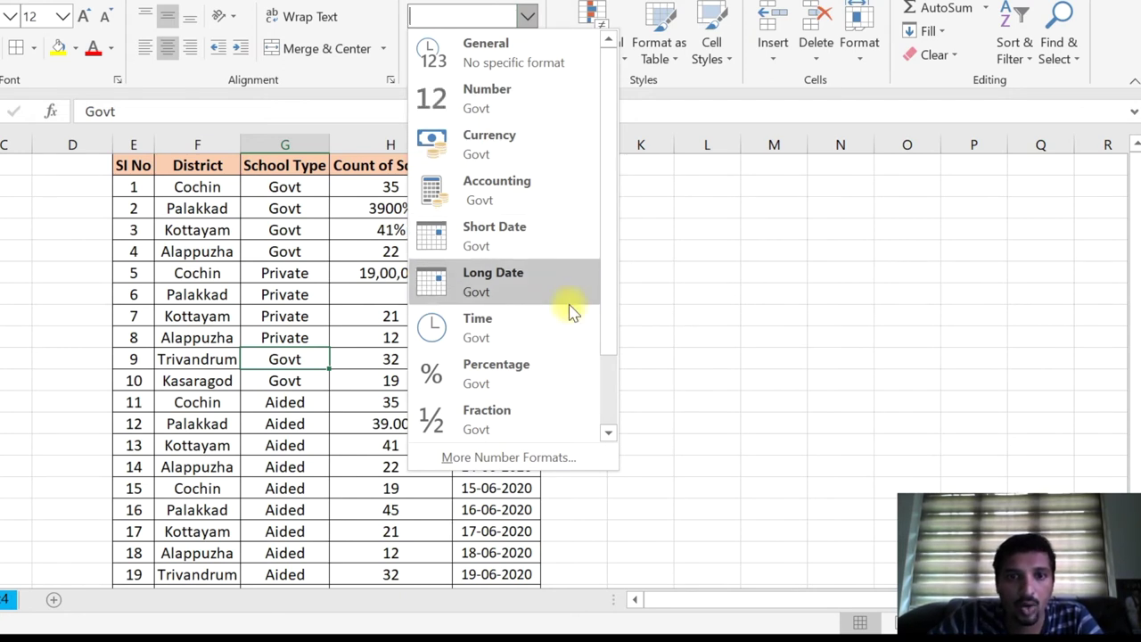
drag(611, 331, 619, 406)
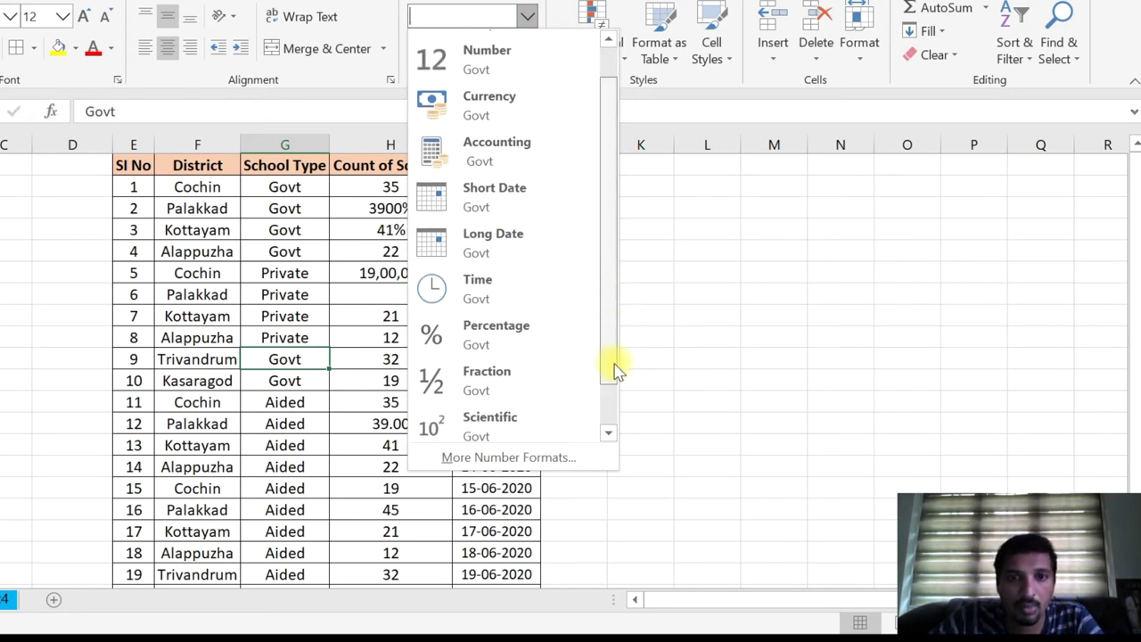
click(688, 336)
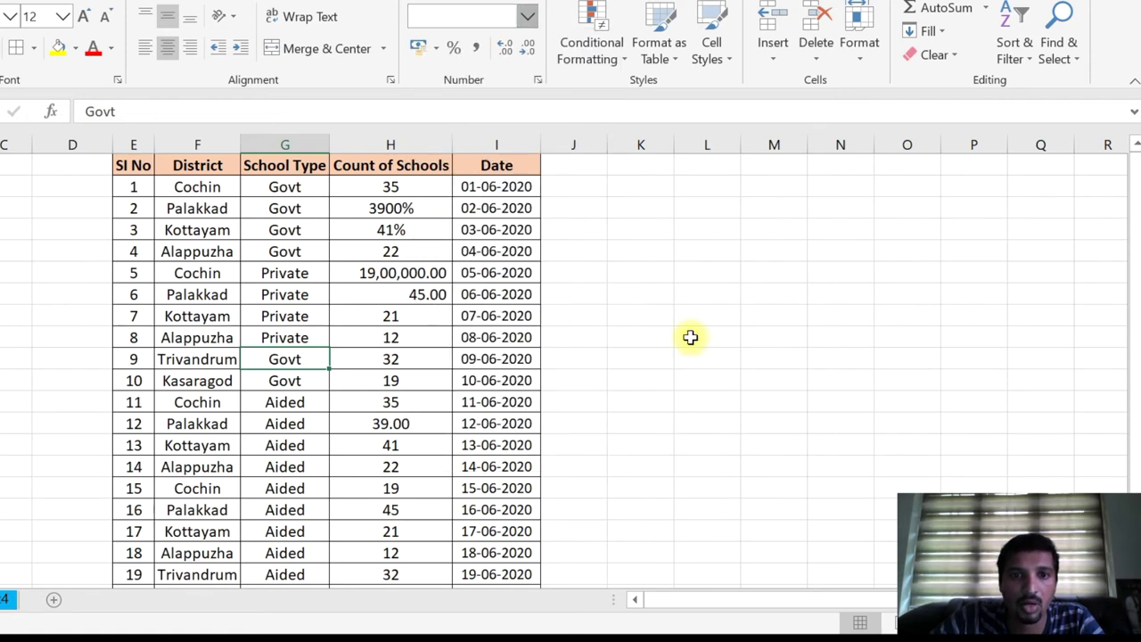
click(501, 267)
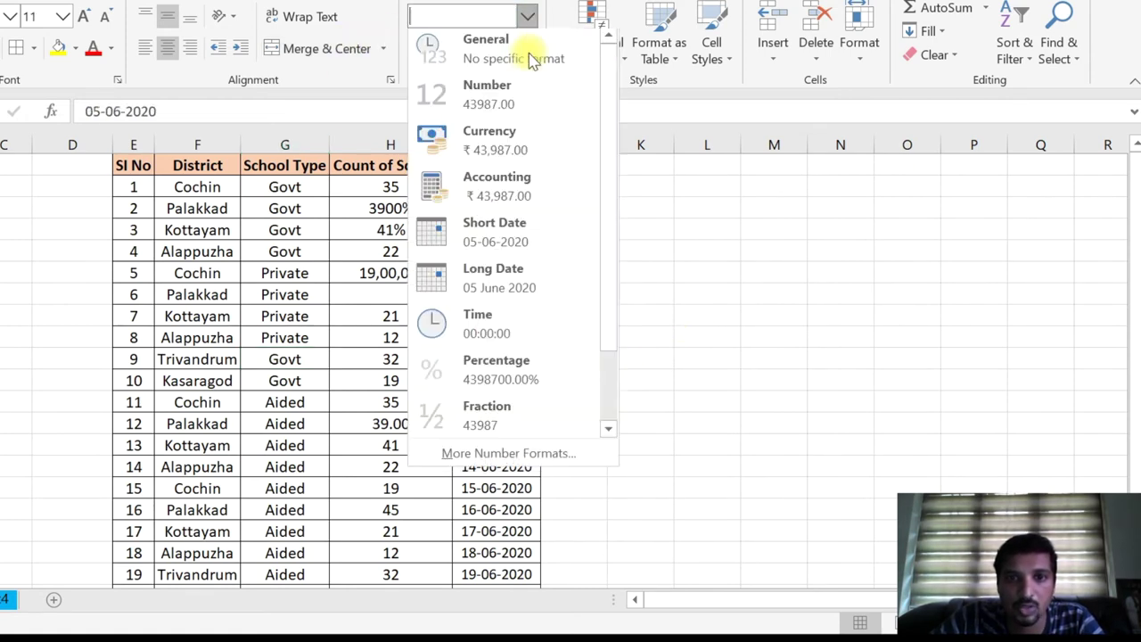
click(526, 16)
drag(605, 328, 612, 403)
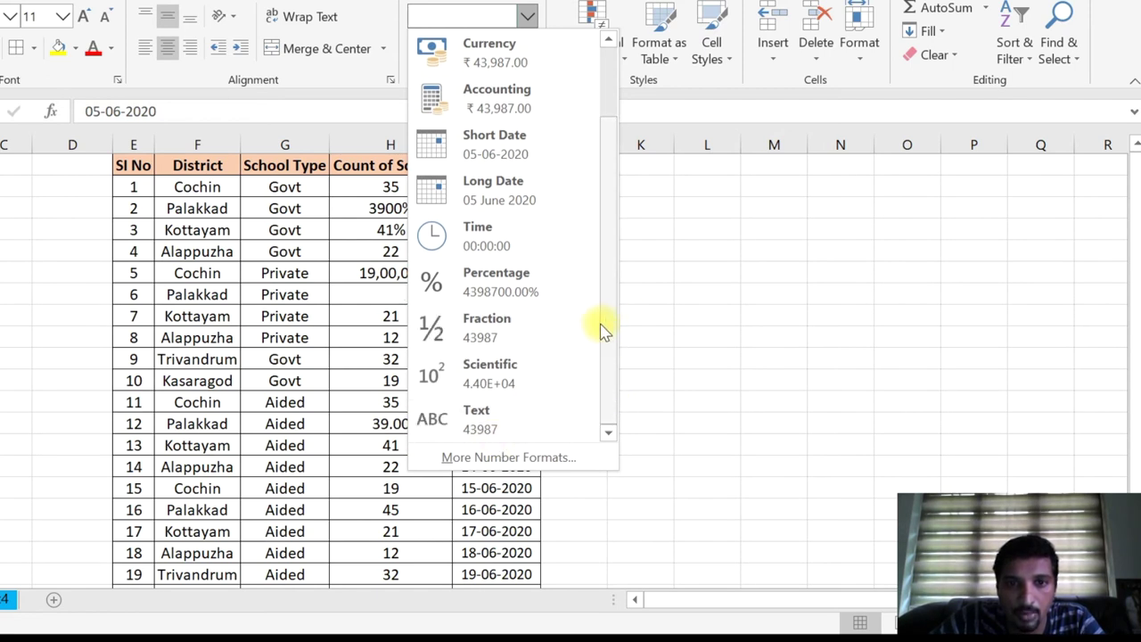
click(510, 239)
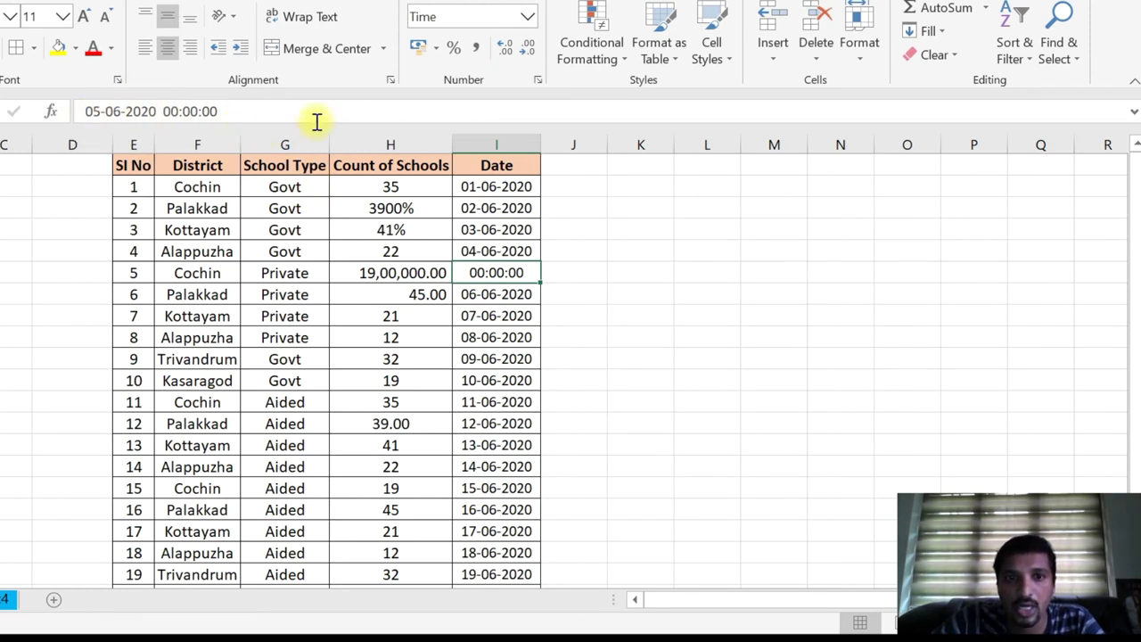
double_click(483, 273)
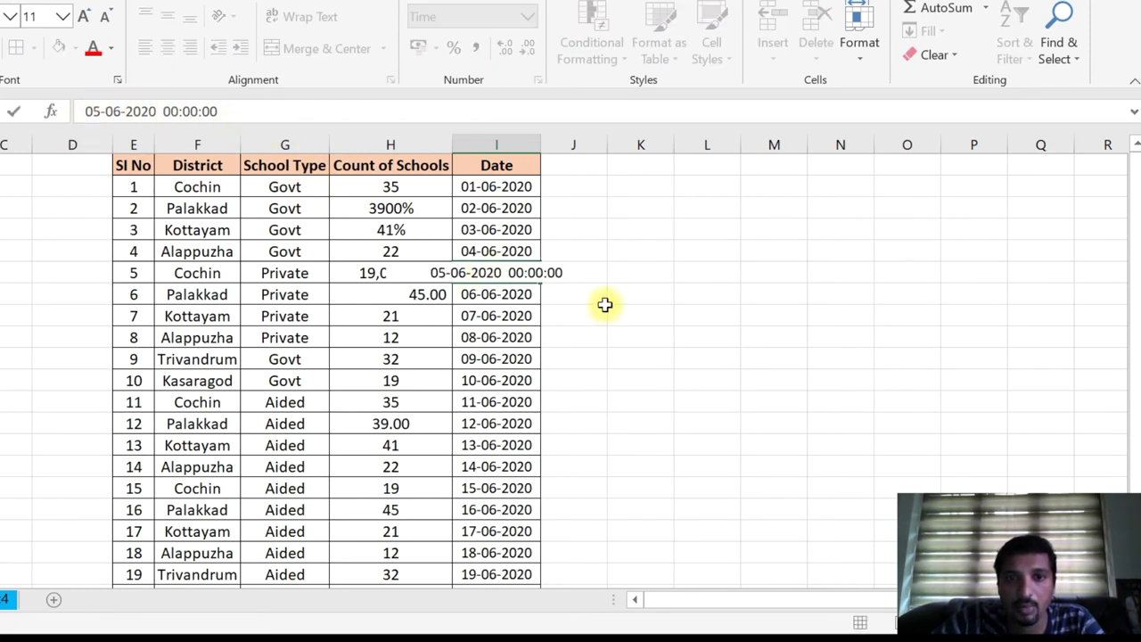
click(588, 314)
click(493, 274)
double_click(493, 274)
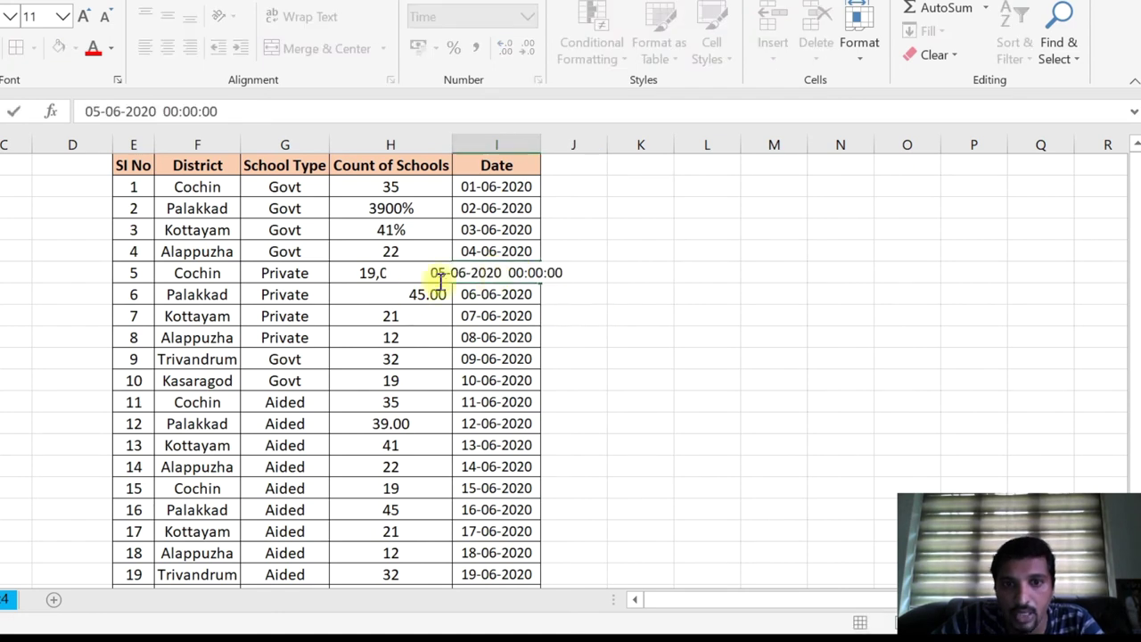
click(525, 357)
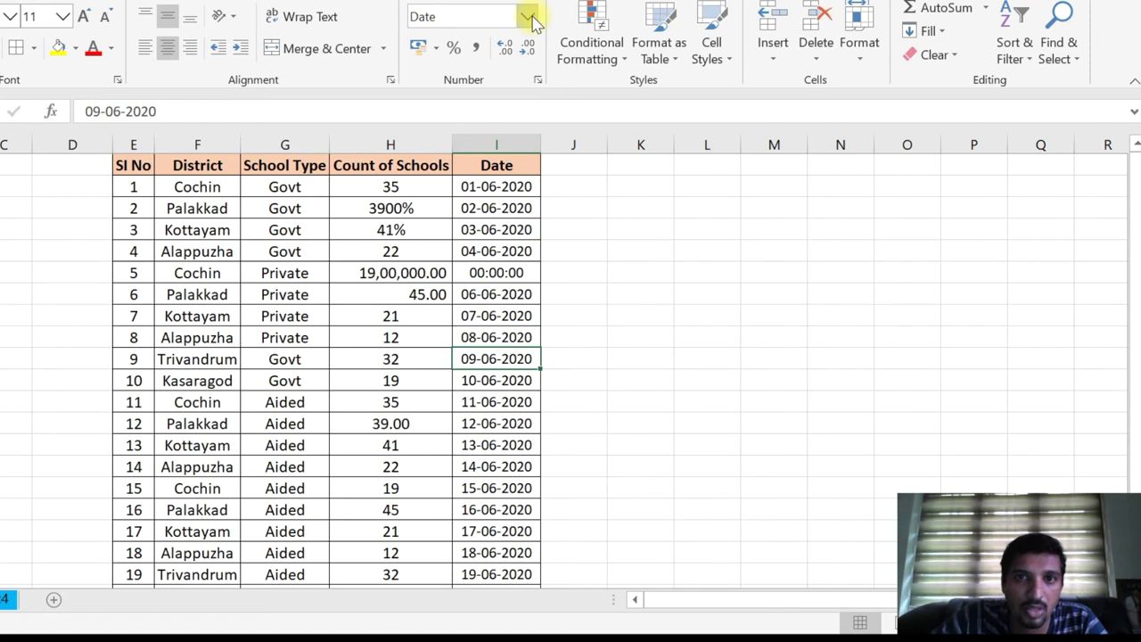
click(529, 18)
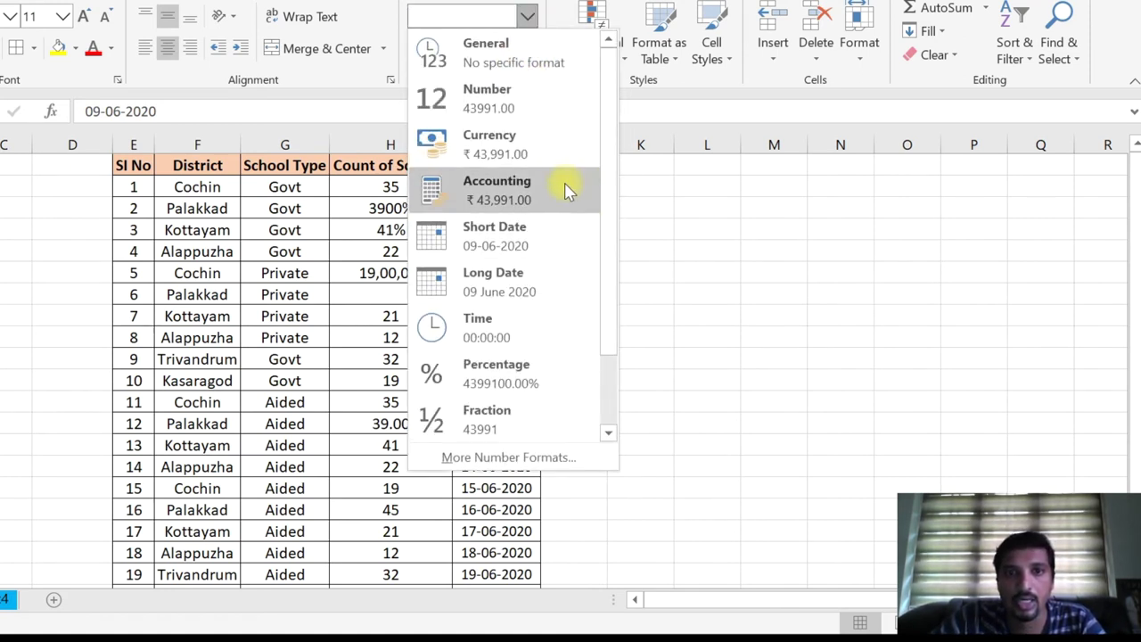
click(711, 212)
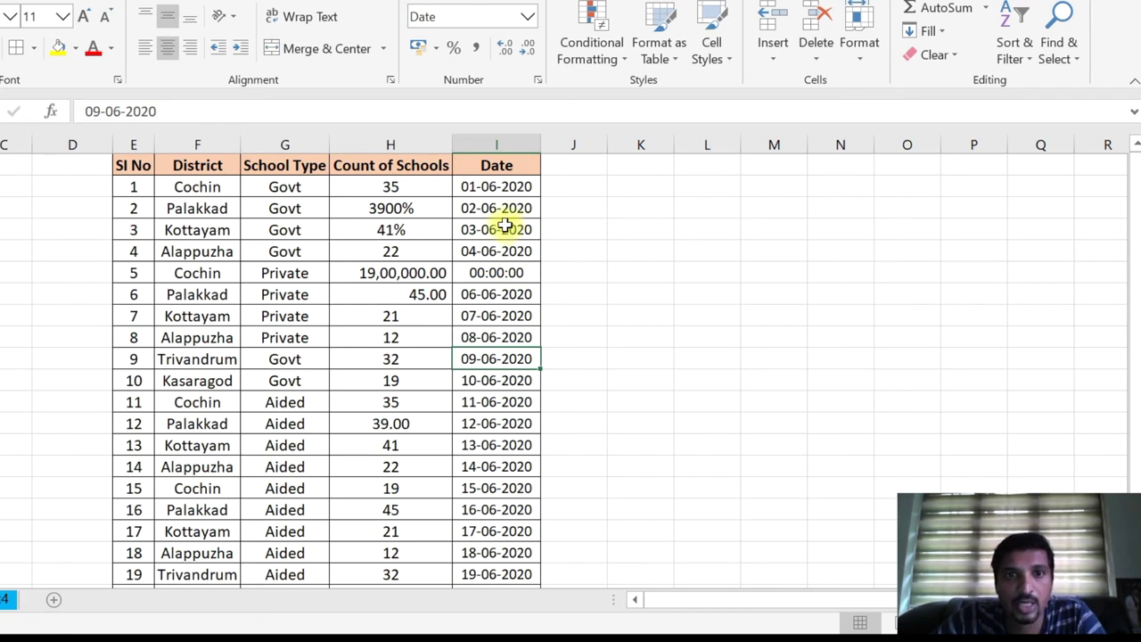
- Format cell I3 with the '14 March 2012' date type so it reads 03 June 2020
right_click(505, 229)
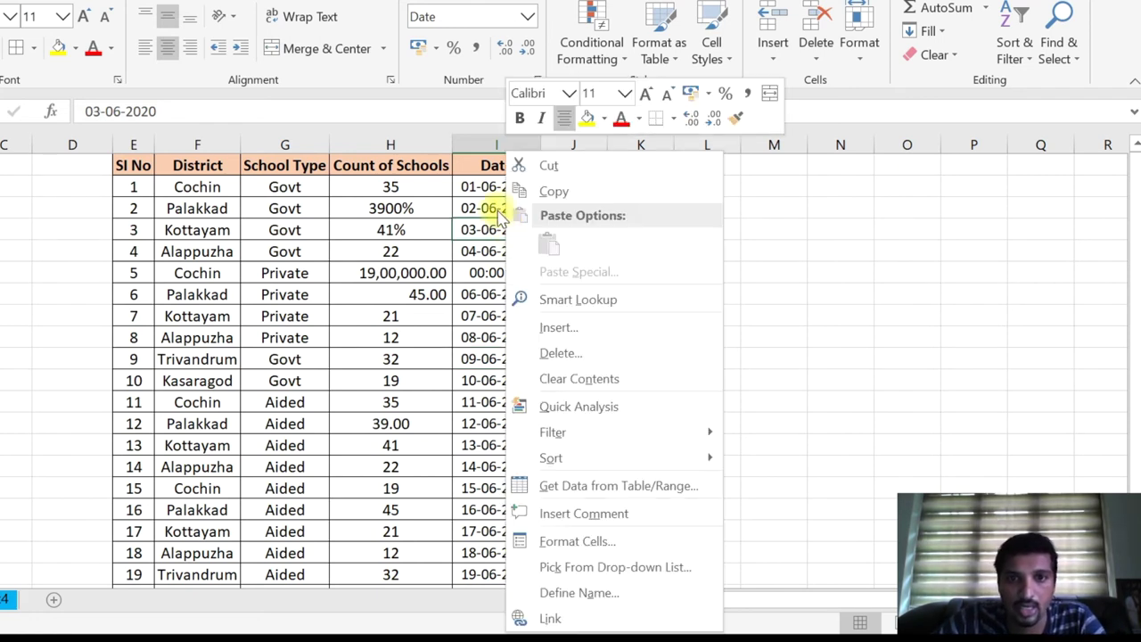
click(630, 542)
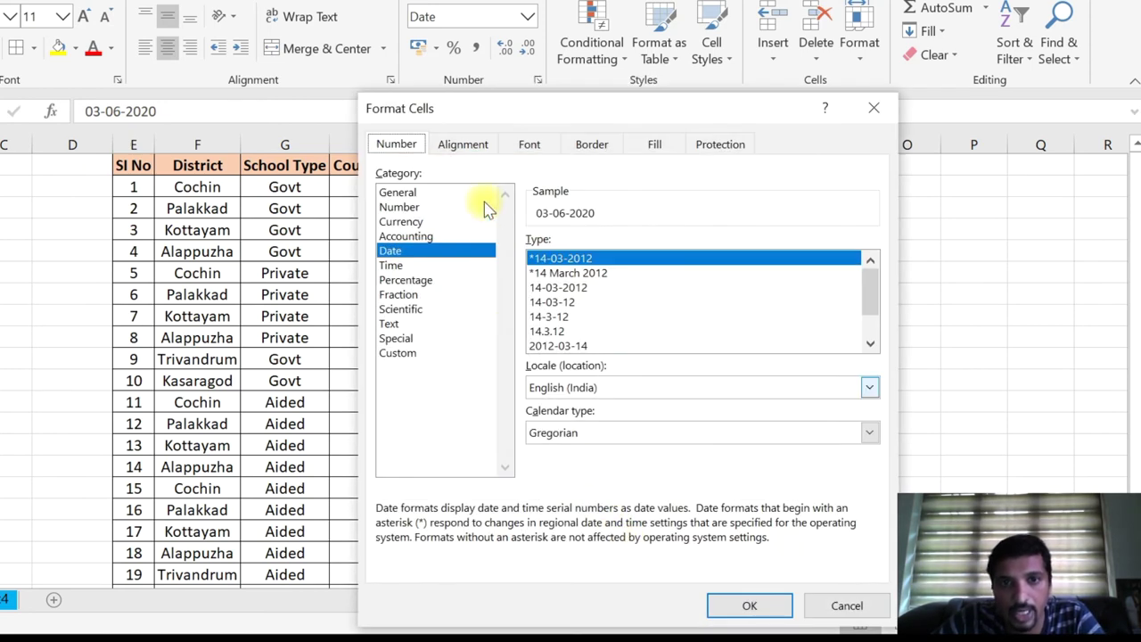
mouse_move(523, 108)
mouse_down()
mouse_move(729, 105)
mouse_move(707, 113)
mouse_up()
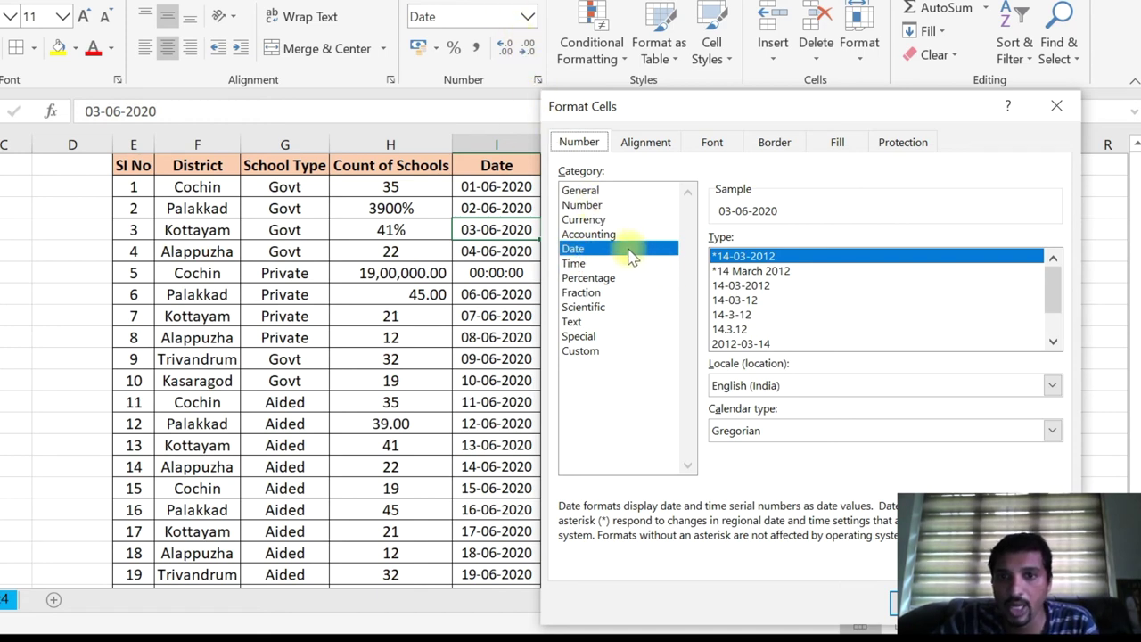
drag(1057, 301, 1059, 316)
click(750, 330)
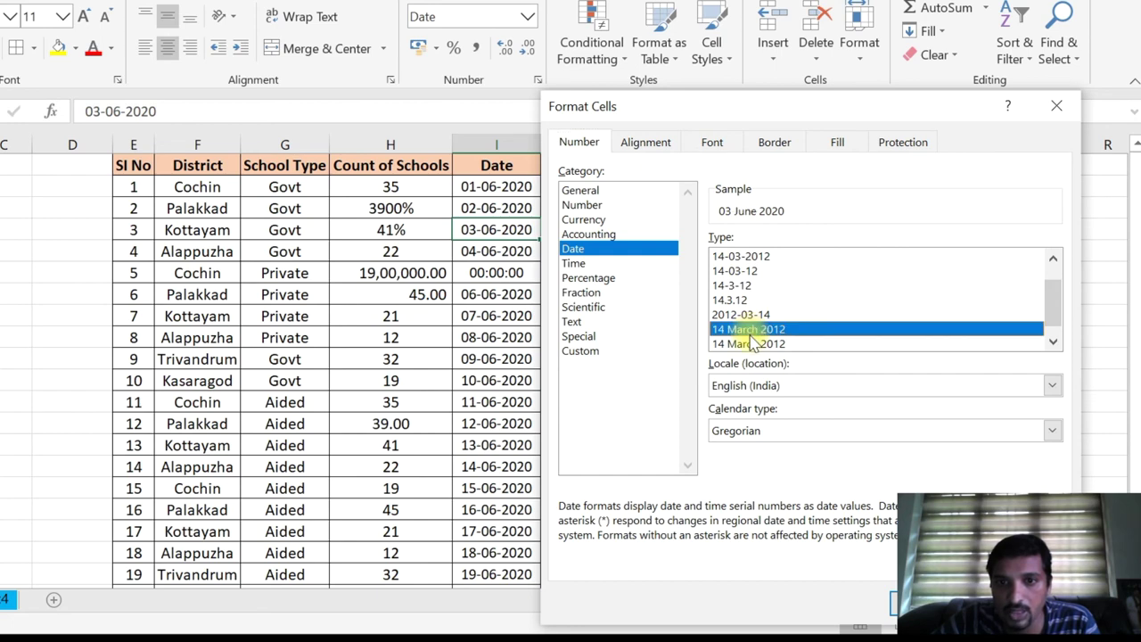
click(923, 603)
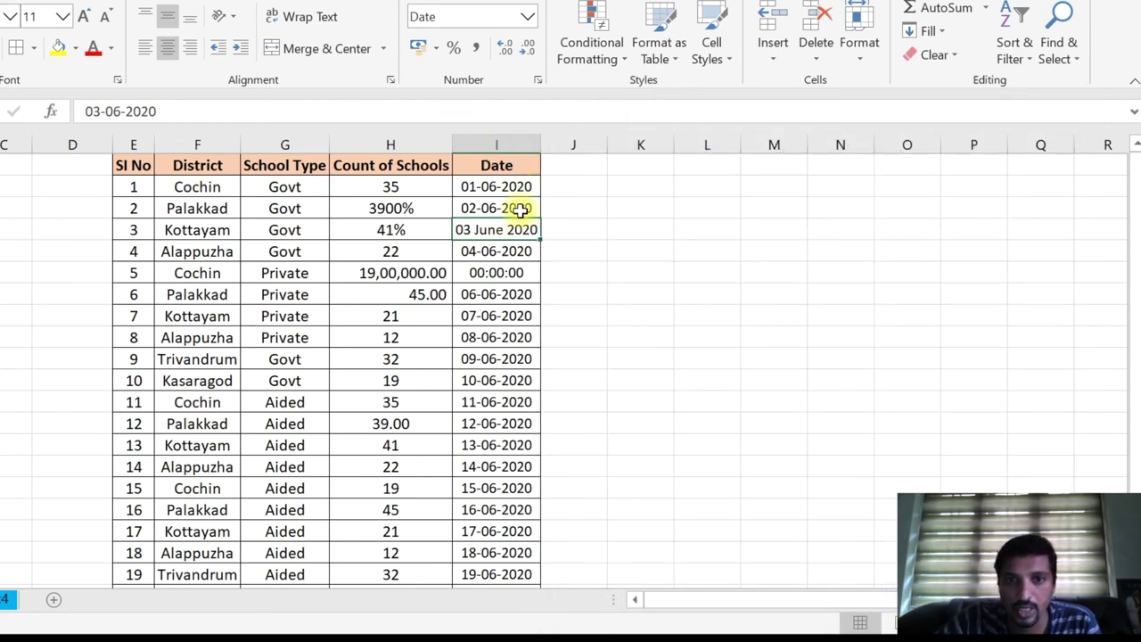
right_click(515, 232)
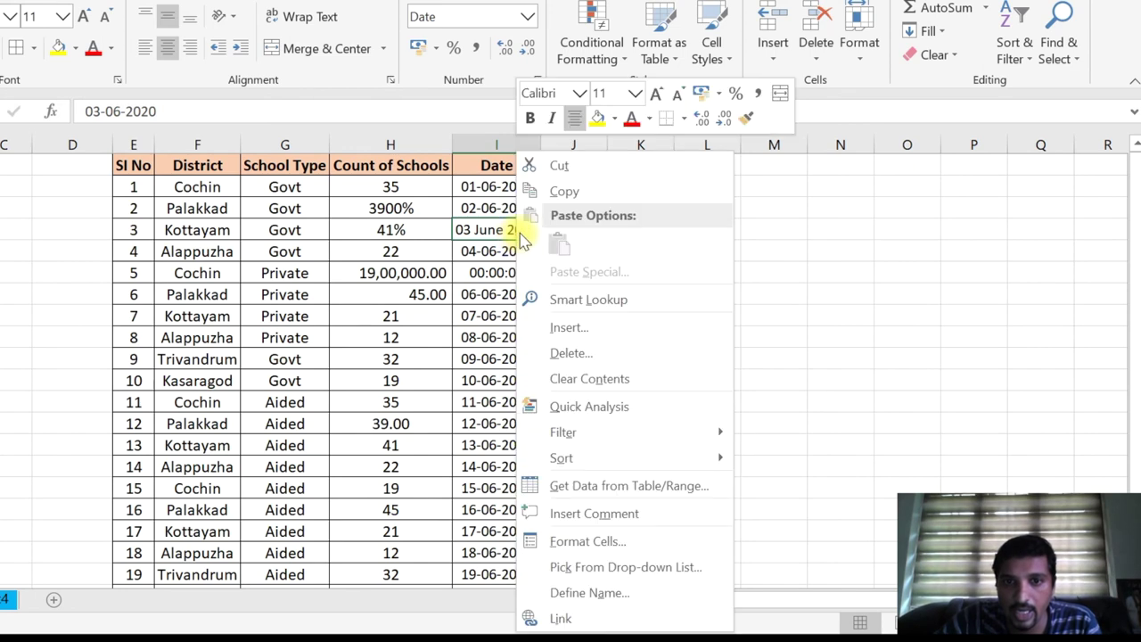
- Apply the '14-3-12' date type to cell I3 so it shows 3-6-20
click(703, 546)
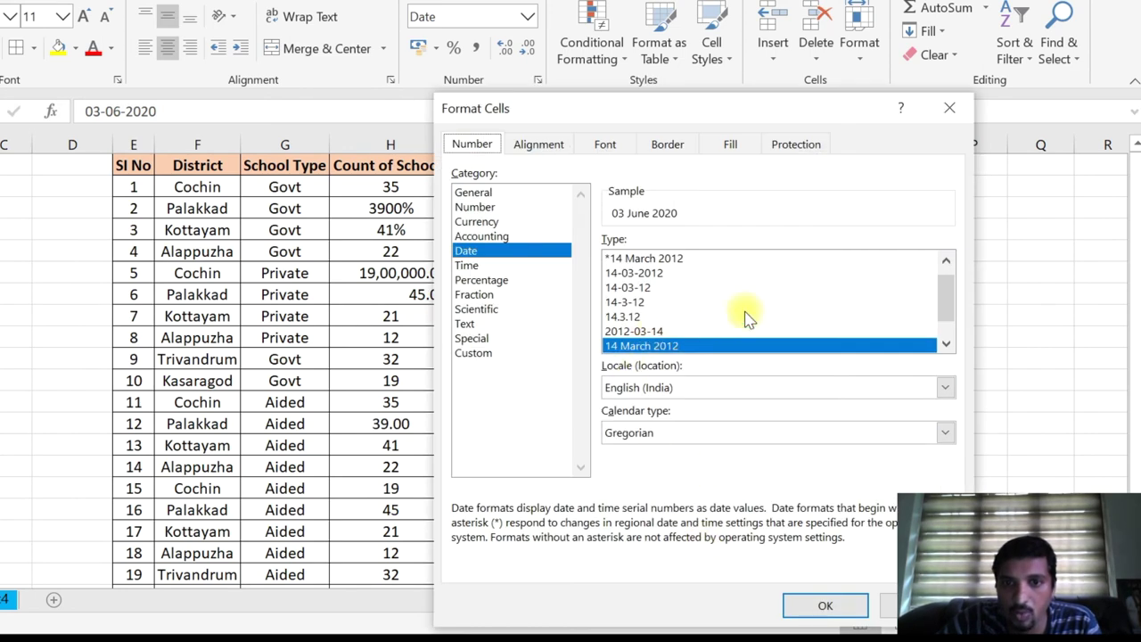
drag(942, 311, 947, 302)
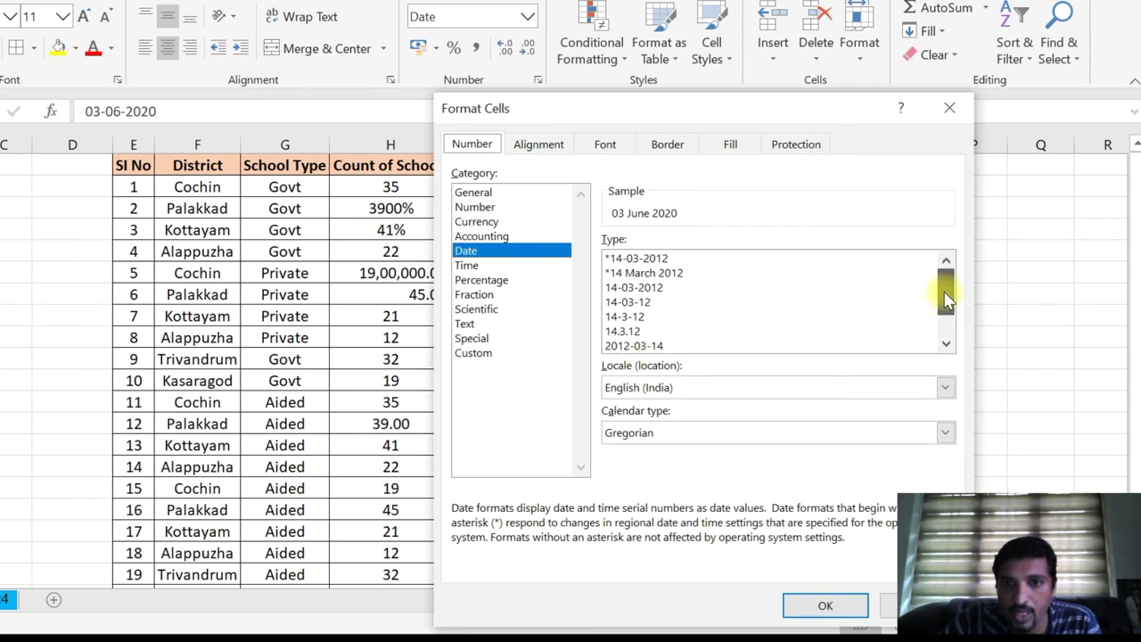
click(627, 317)
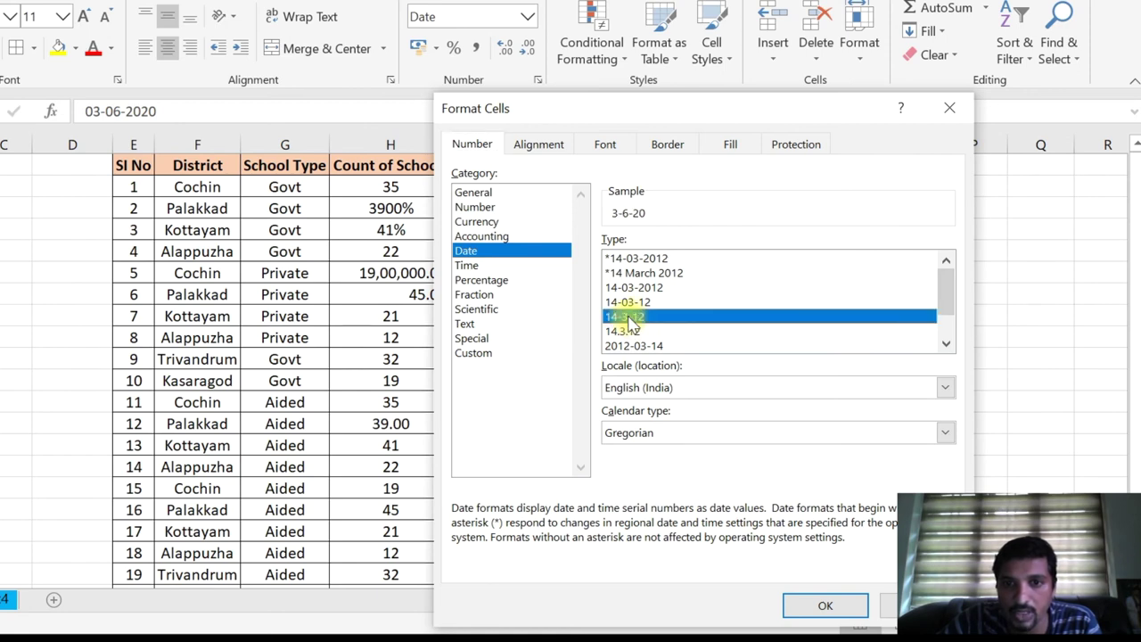
click(841, 605)
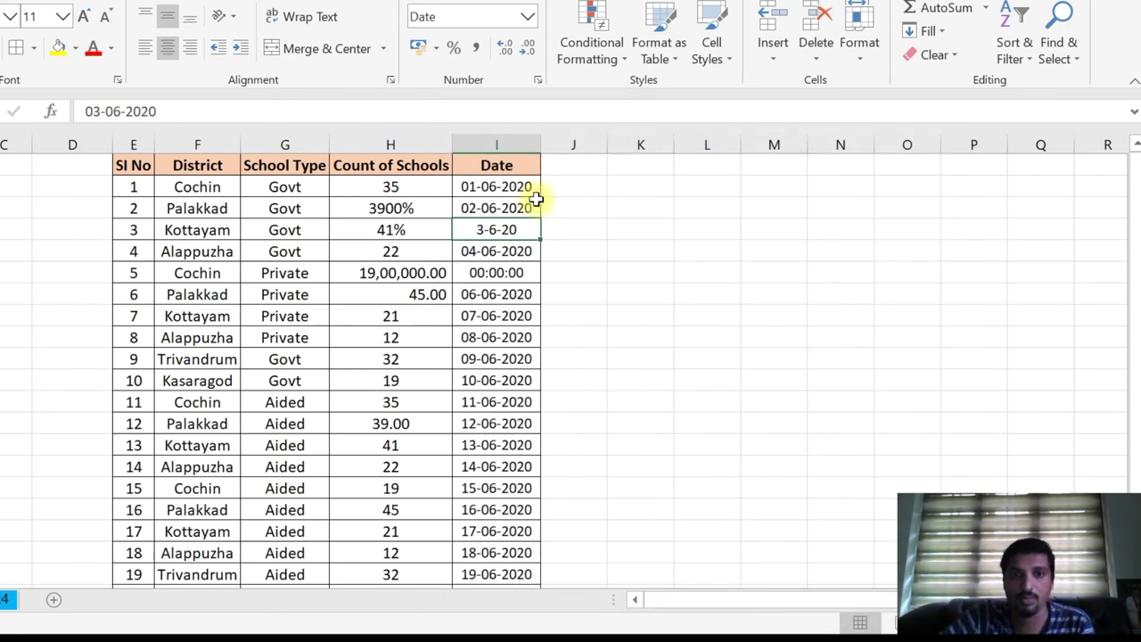
right_click(520, 230)
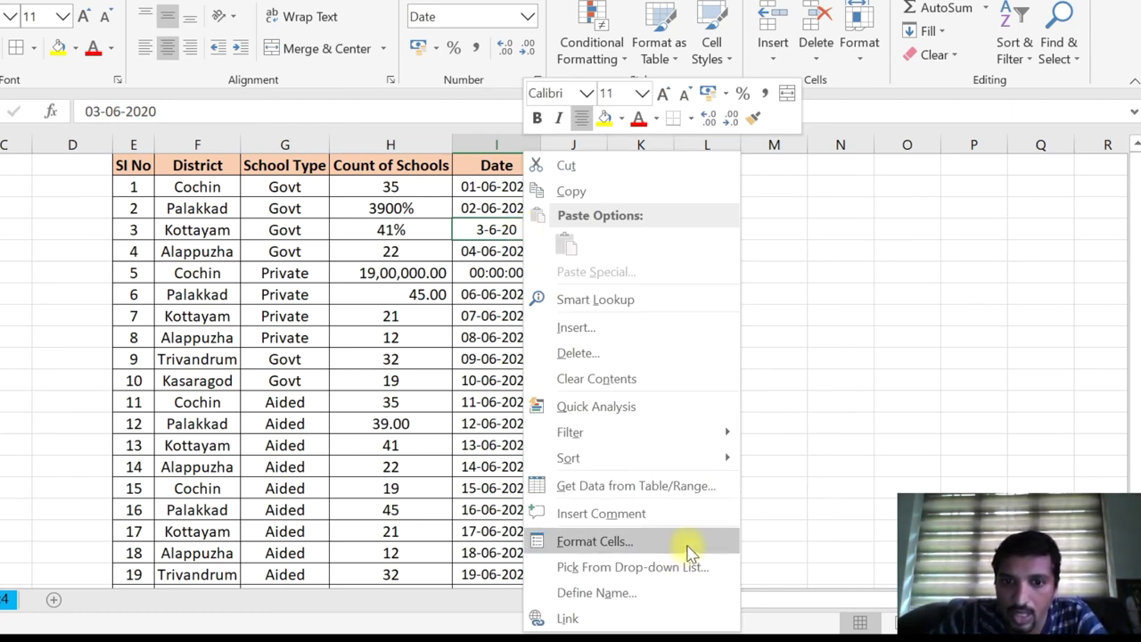
- Reformat cell I3 as Number with 1 decimal place, giving 43985.0
click(641, 544)
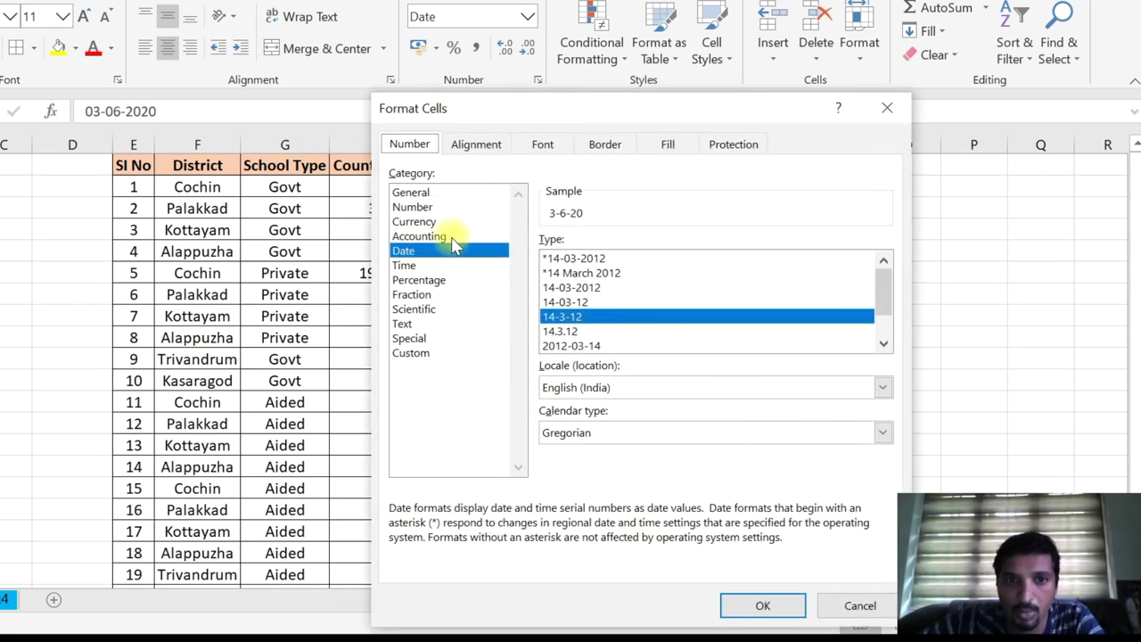
click(419, 207)
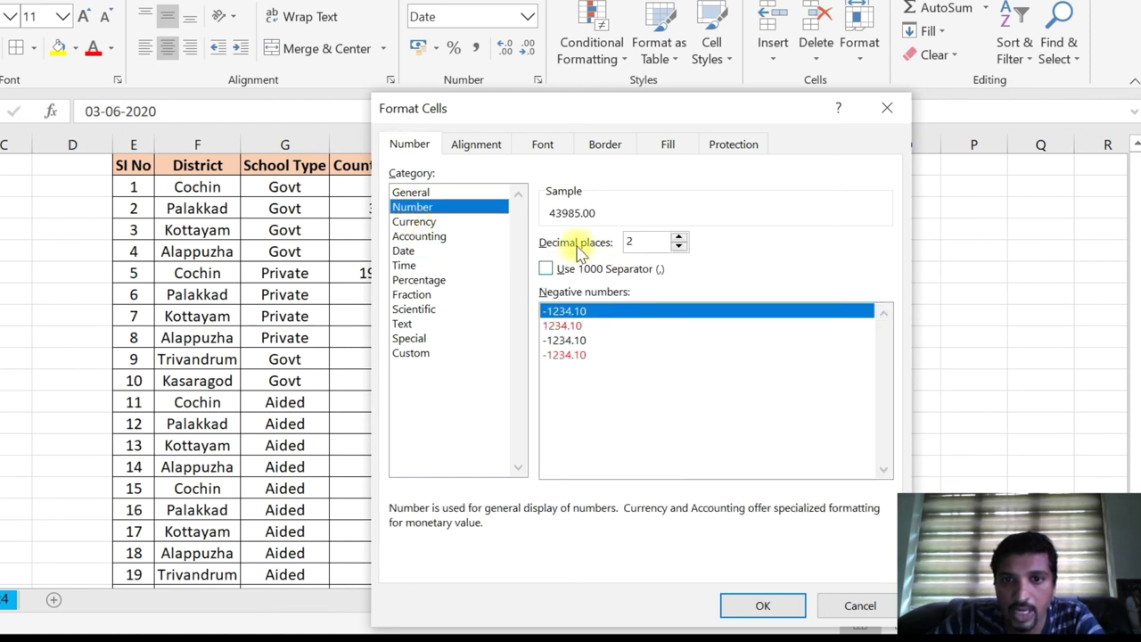
drag(700, 111, 916, 107)
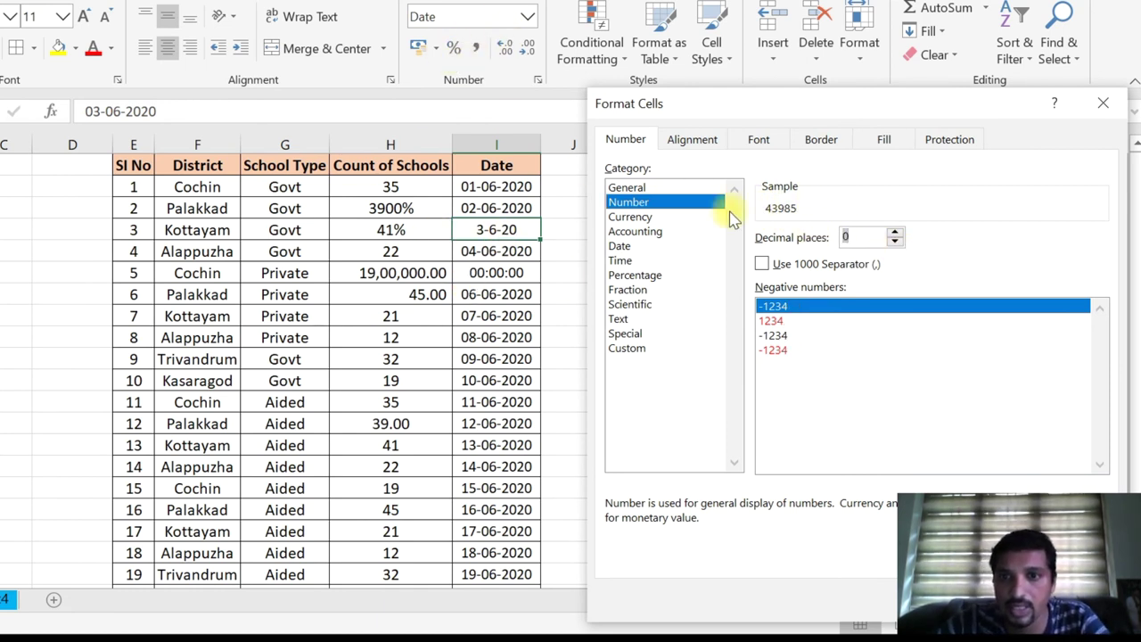
click(851, 237)
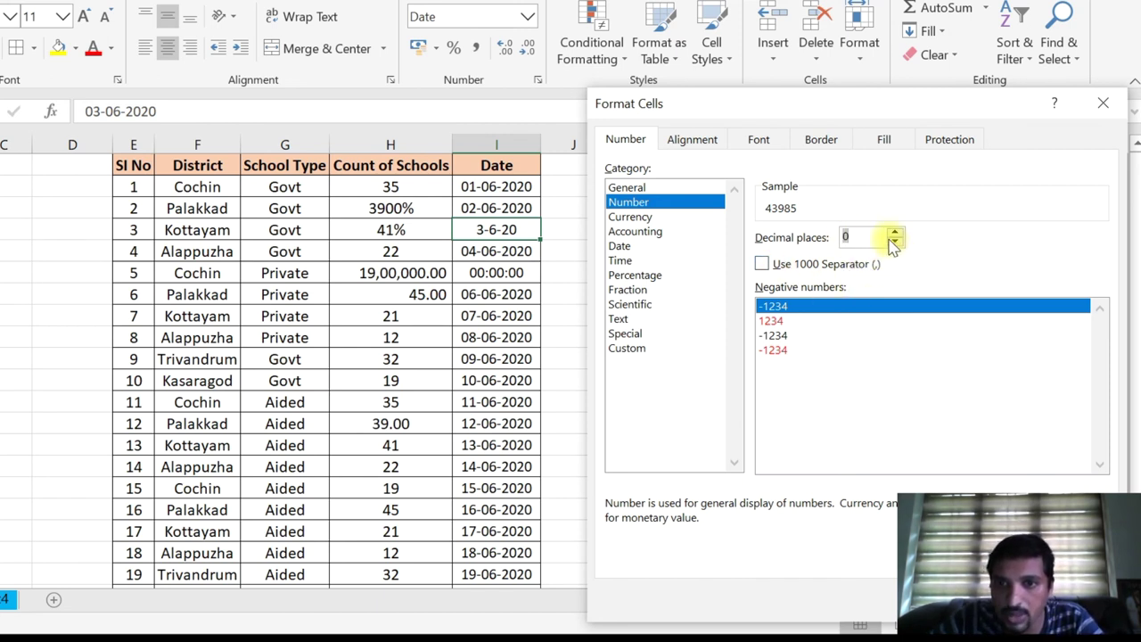
click(621, 246)
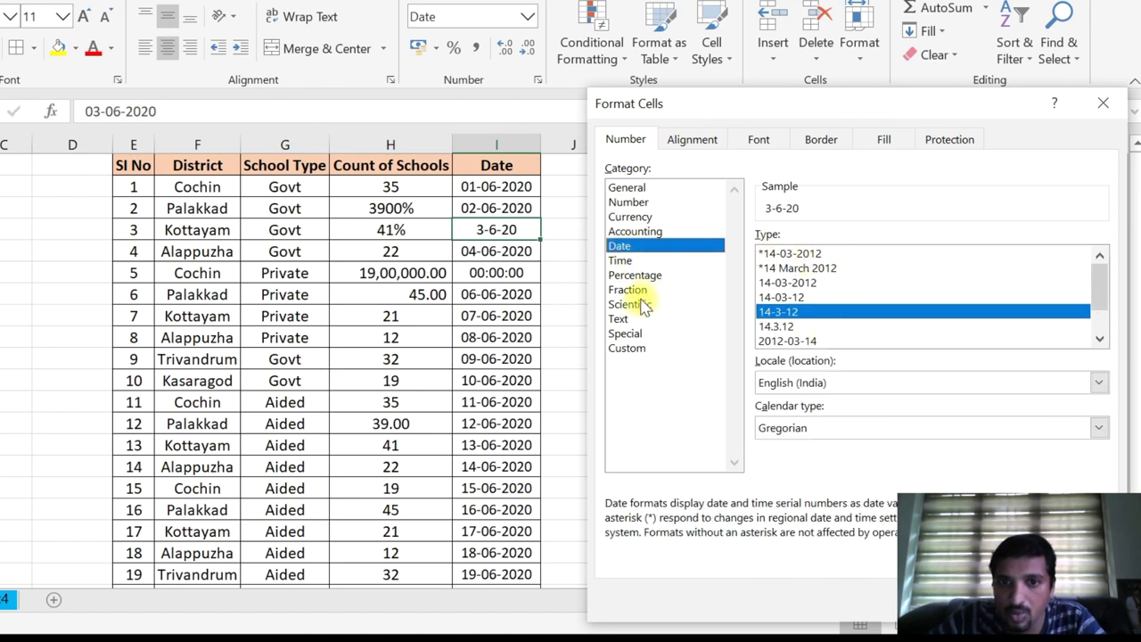
click(645, 217)
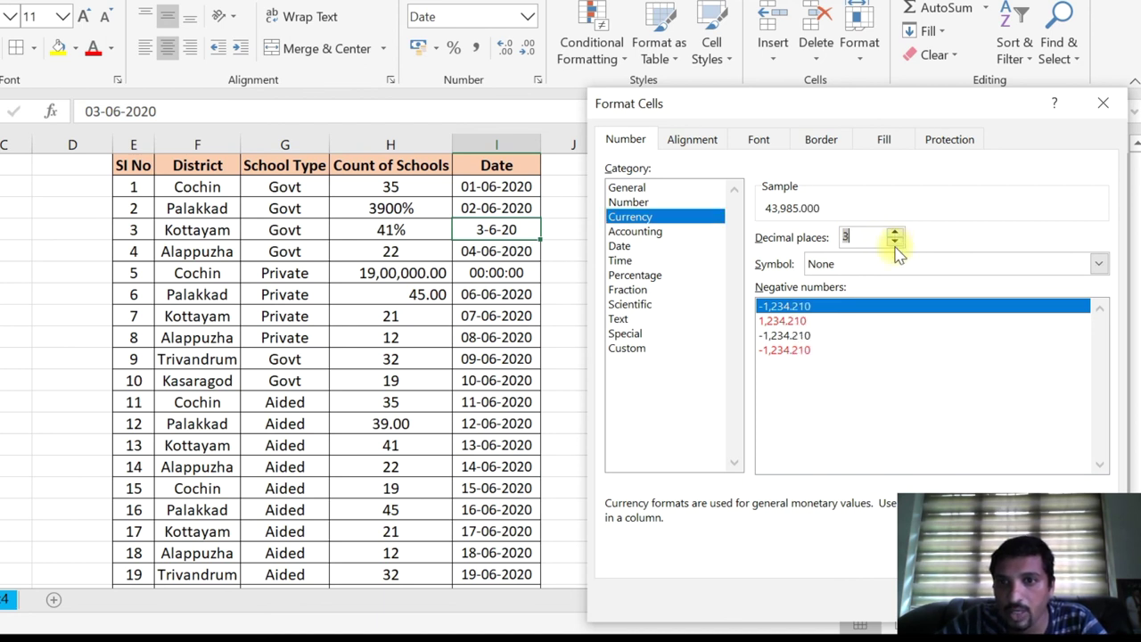
click(646, 204)
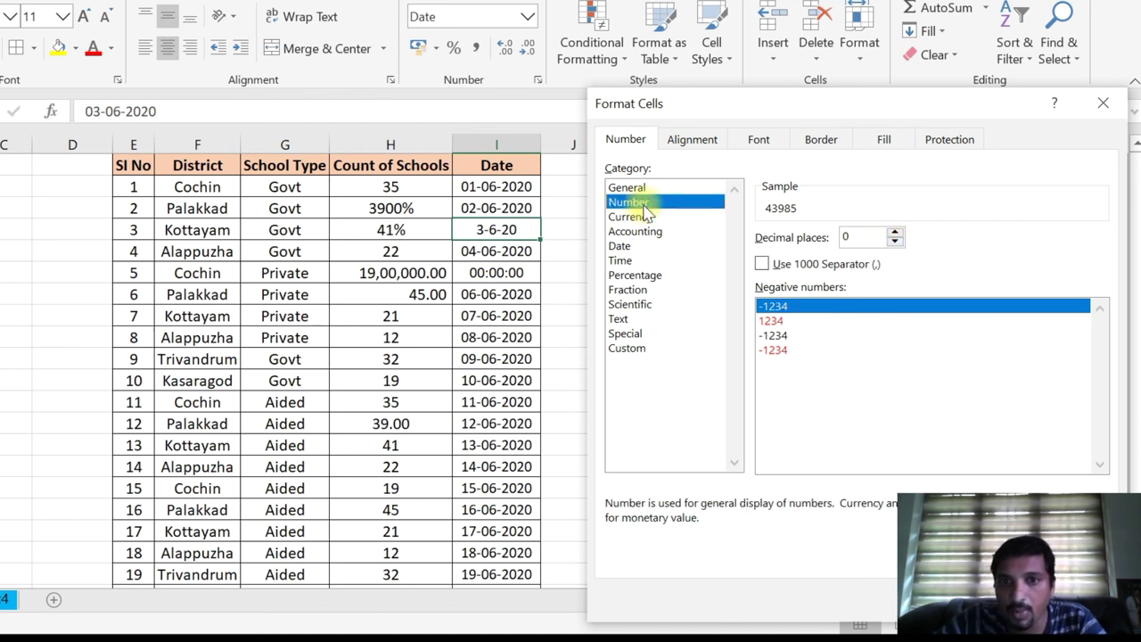
click(895, 242)
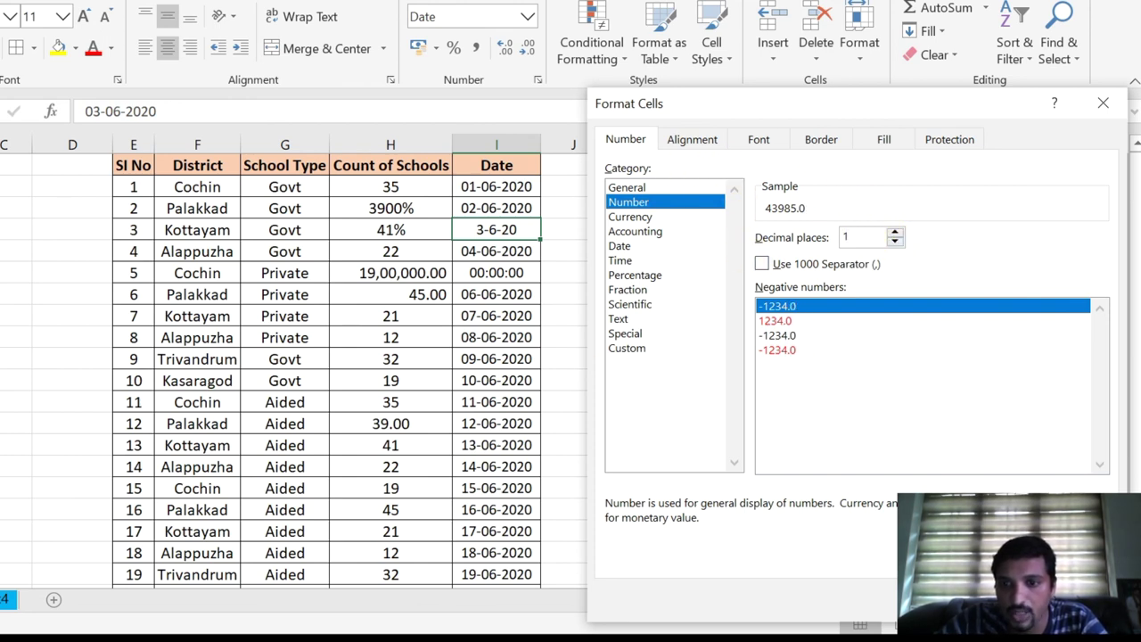
key(Return)
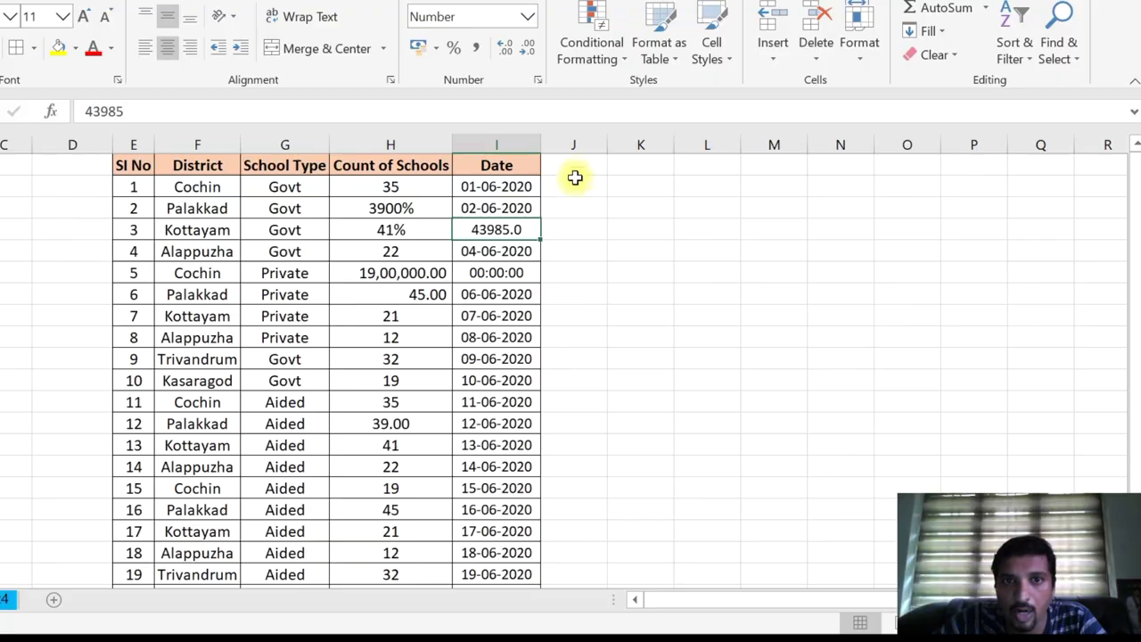